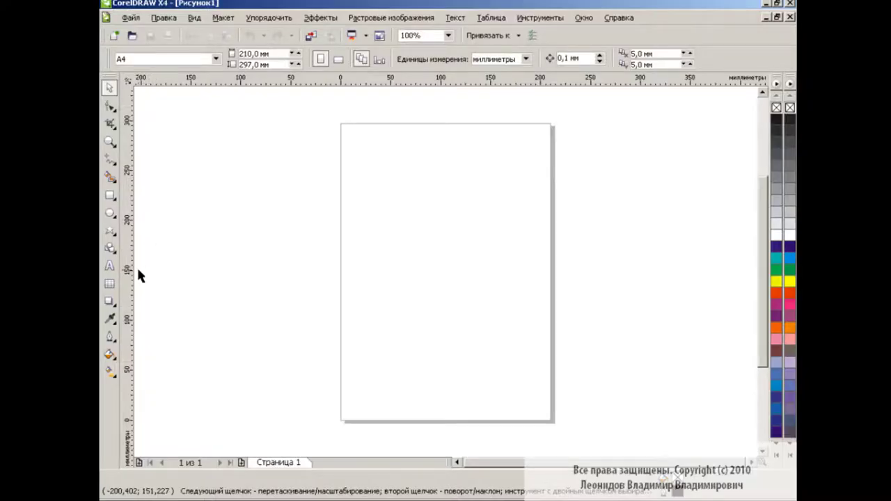
# Type ТЕКСТ, set it in Arial Black, and enlarge it to span the page
pyautogui.click(109, 265)
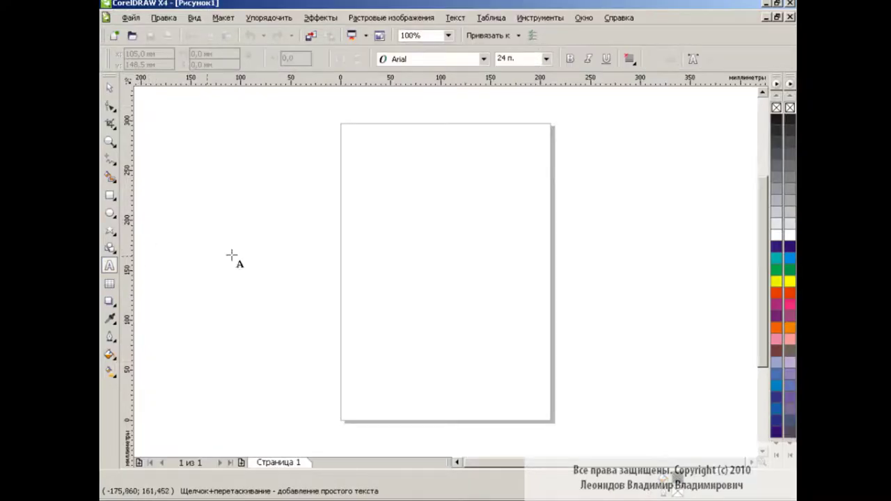
pyautogui.click(431, 252)
pyautogui.write('ТЕКСТ')
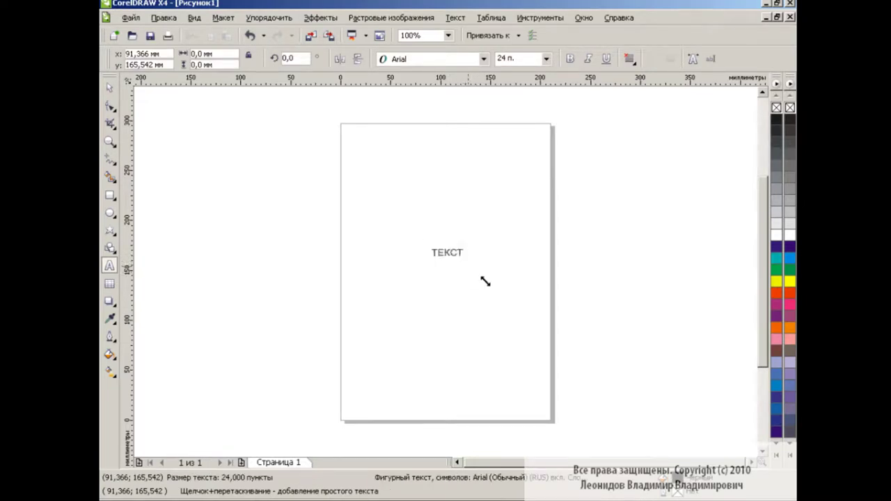
pyautogui.moveTo(462, 262); pyautogui.dragTo(565, 283)
pyautogui.click(482, 59)
pyautogui.click(445, 90)
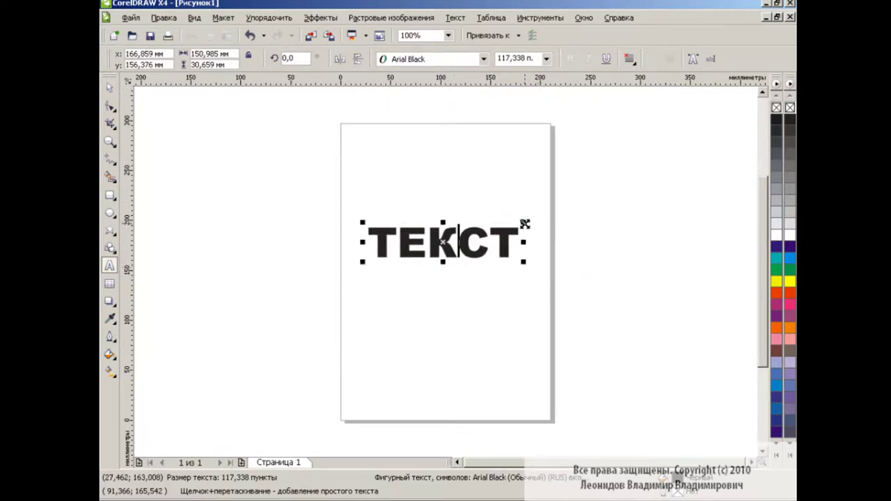
pyautogui.moveTo(525, 219); pyautogui.dragTo(596, 191)
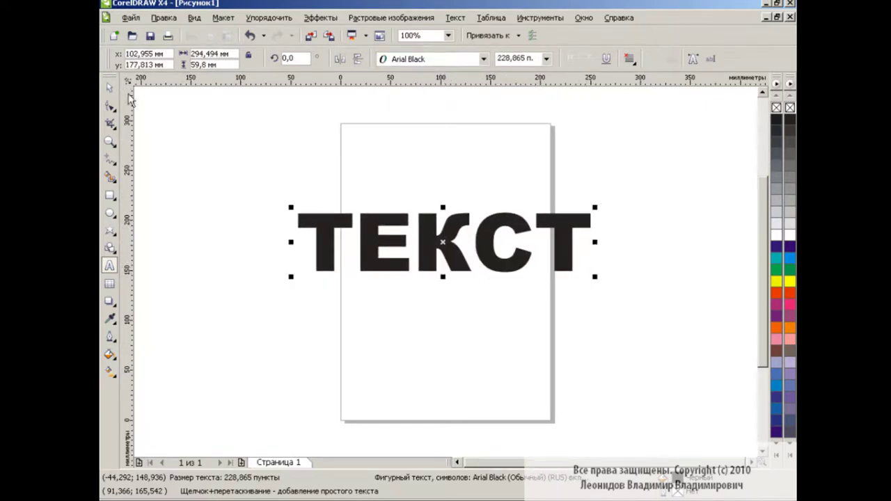
# Break the word apart into five separate letters
pyautogui.hotkey('ctrl', 'space')
pyautogui.click(280, 21)
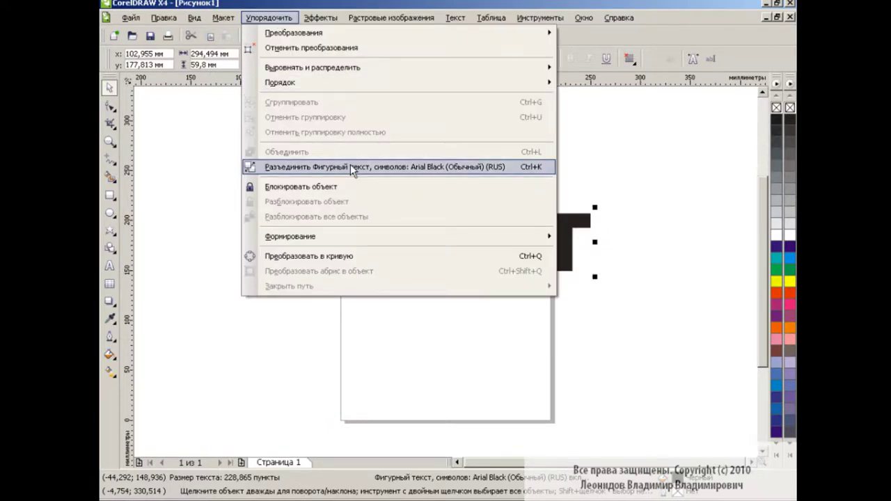
pyautogui.click(348, 166)
pyautogui.click(268, 21)
pyautogui.click(344, 217)
pyautogui.click(394, 230)
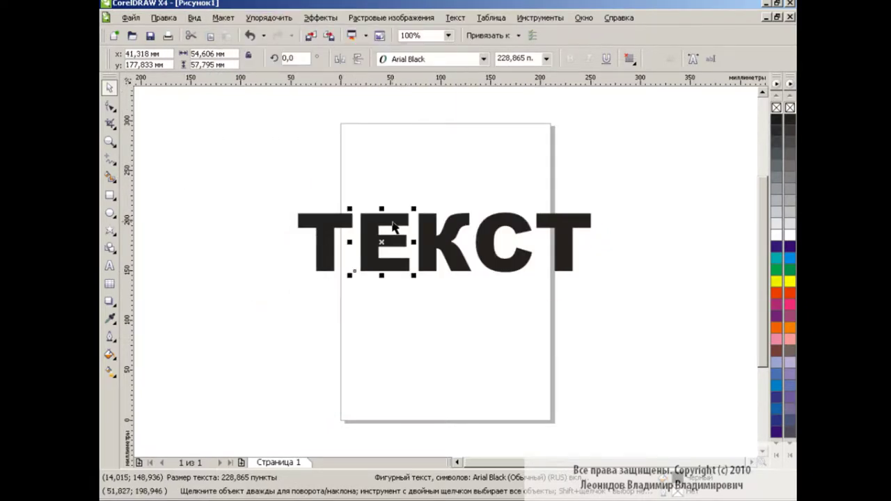
pyautogui.click(474, 237)
pyautogui.click(491, 231)
# Remove the fill from all five letters so only outlines remain
pyautogui.moveTo(249, 183); pyautogui.dragTo(607, 296)
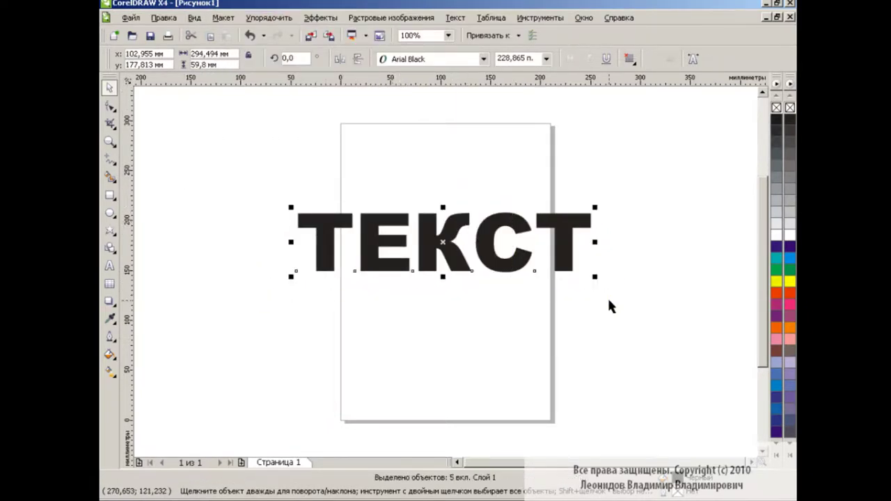
pyautogui.click(789, 108)
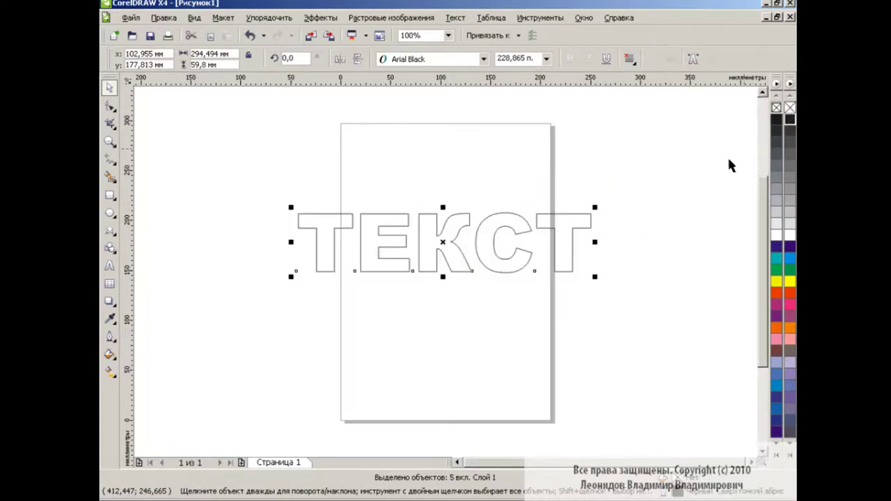
pyautogui.click(621, 255)
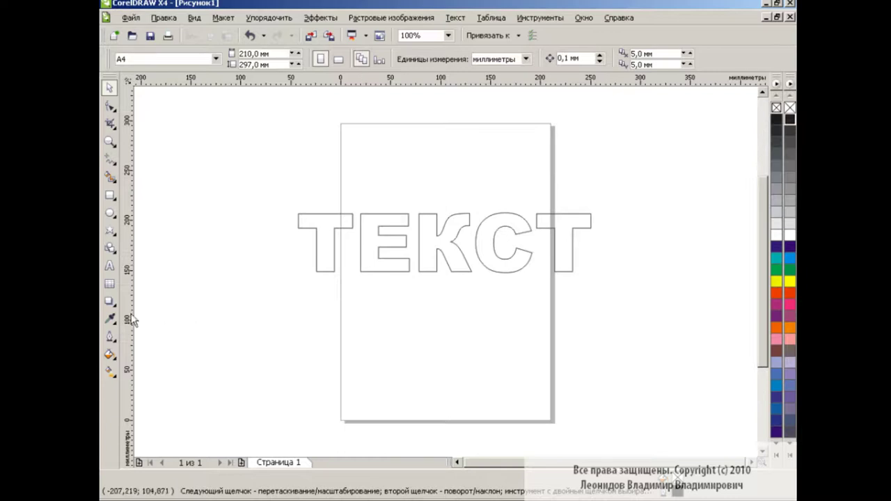
pyautogui.click(110, 301)
# Extrude the first Т back and to the right, with the vanishing point shifted left
pyautogui.click(165, 383)
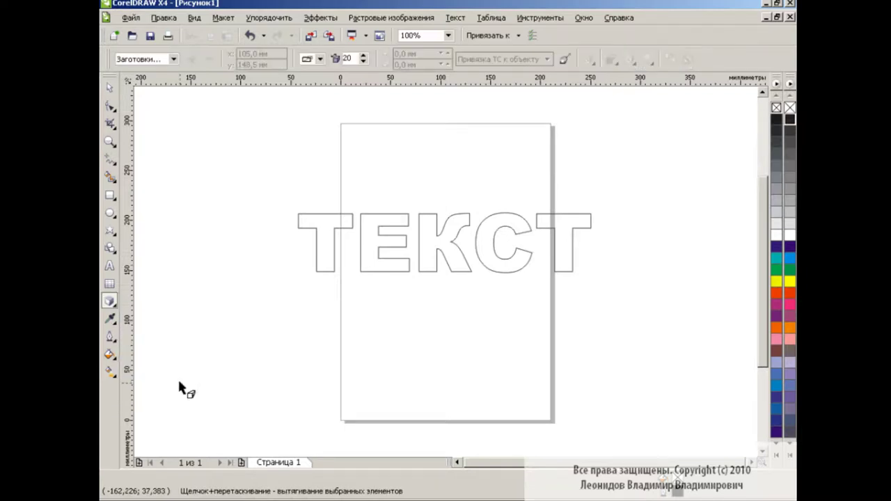
pyautogui.moveTo(335, 238); pyautogui.dragTo(323, 241)
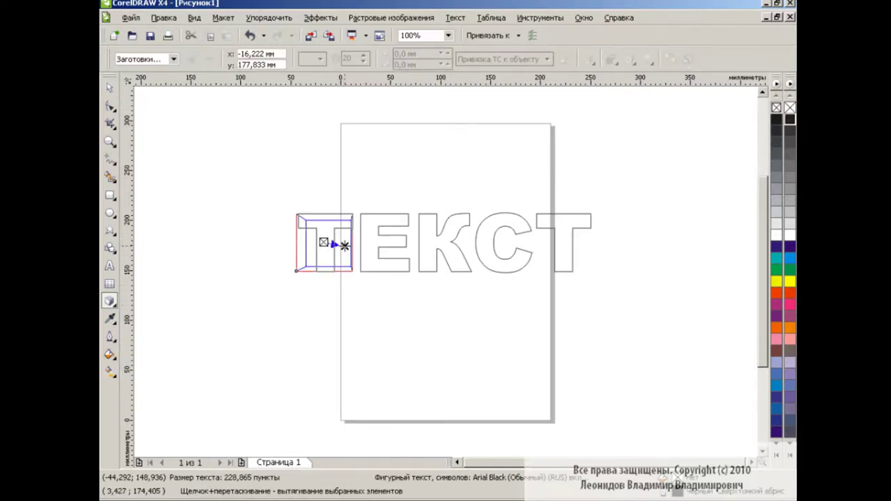
pyautogui.click(319, 59)
pyautogui.click(328, 101)
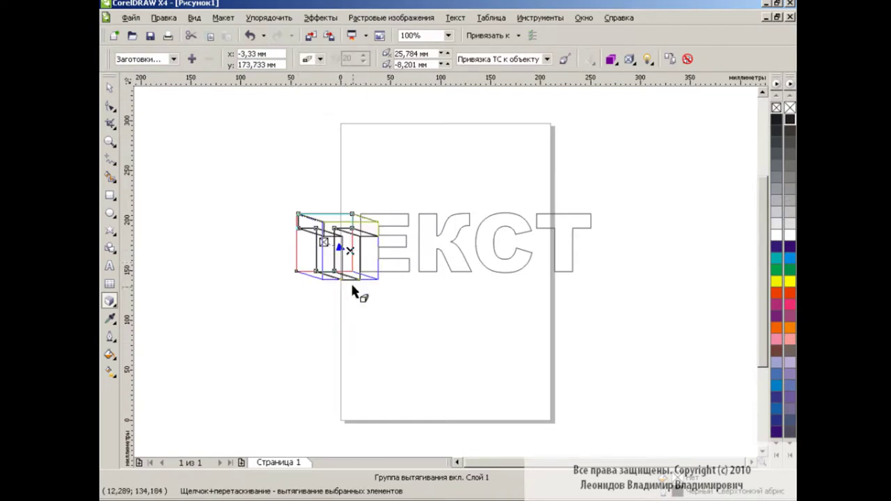
pyautogui.moveTo(350, 250); pyautogui.dragTo(328, 247)
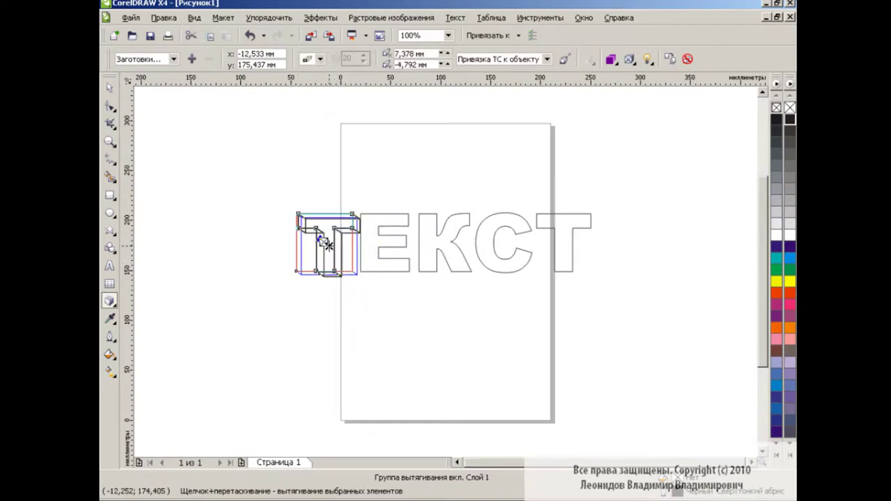
pyautogui.click(397, 292)
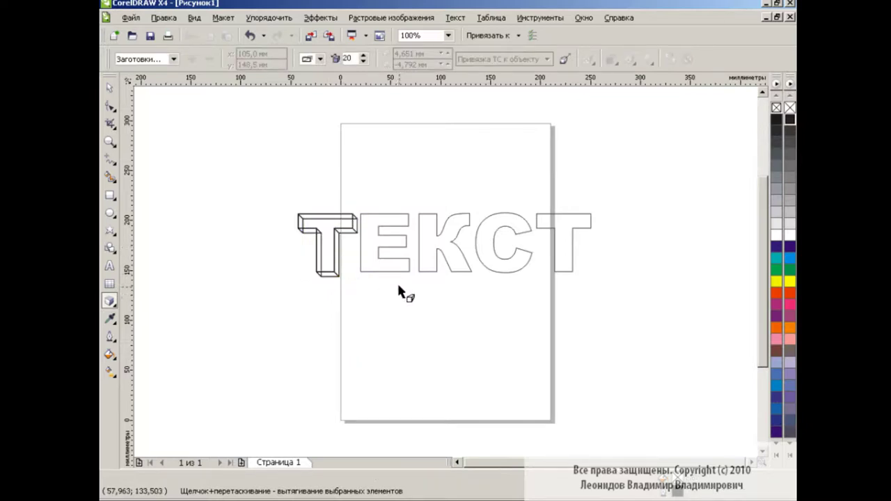
pyautogui.click(109, 88)
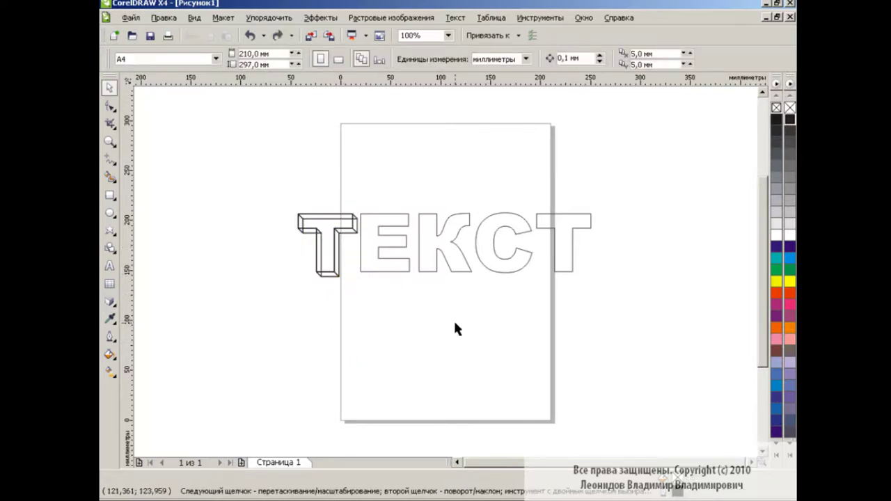
# Clone the first Т's extrusion onto the letter Е
pyautogui.click(391, 227)
pyautogui.click(320, 18)
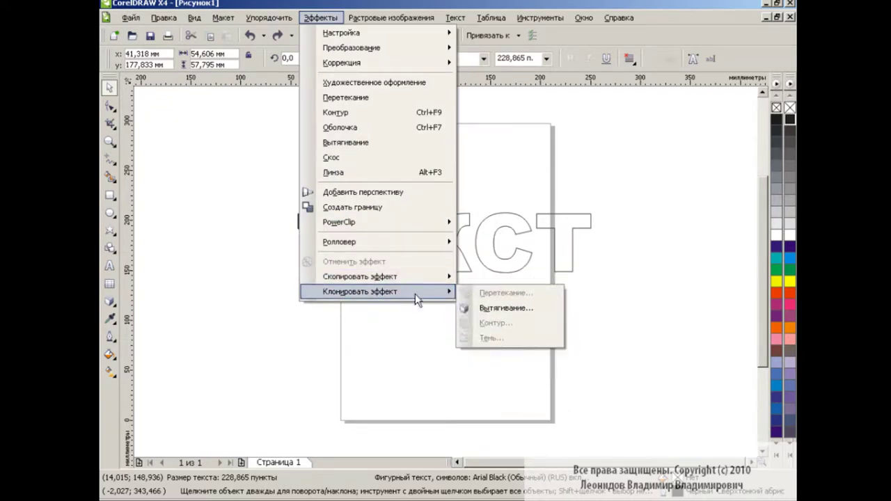
pyautogui.click(513, 307)
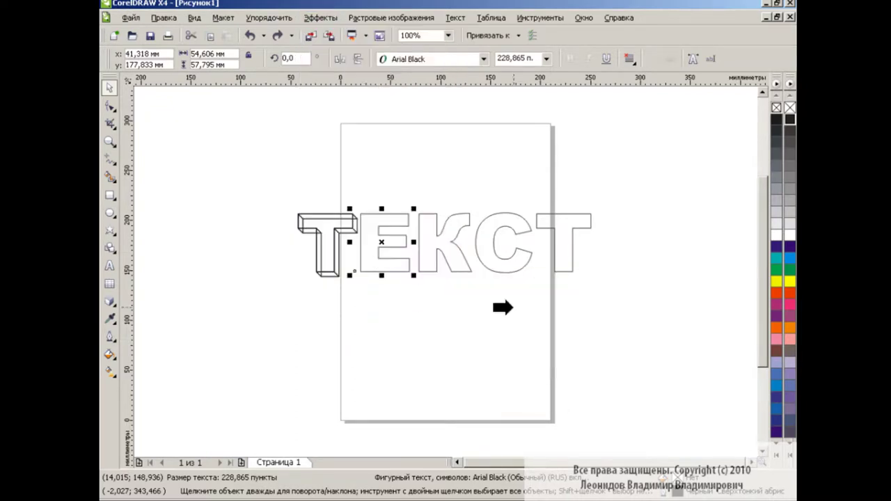
pyautogui.click(340, 230)
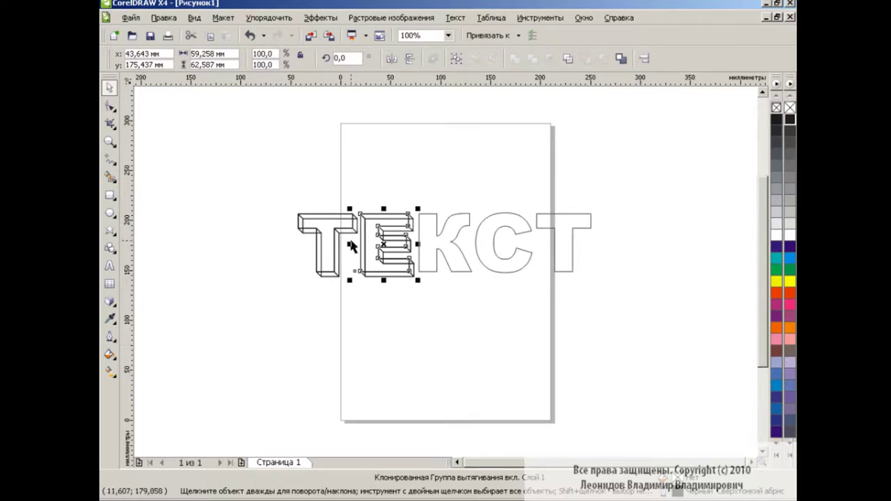
# Clone the extrusion onto the letter К, retrying after a wrong-object warning
pyautogui.click(465, 278)
pyautogui.click(449, 254)
pyautogui.click(320, 17)
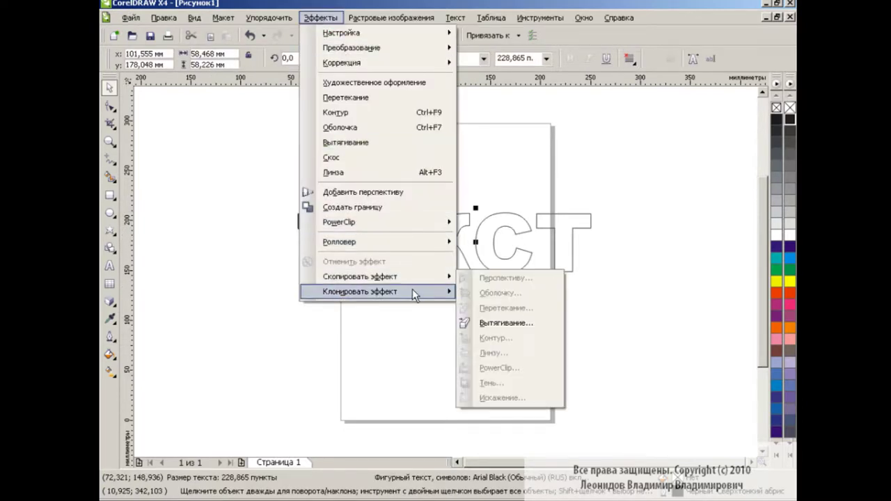
pyautogui.click(508, 307)
pyautogui.click(390, 273)
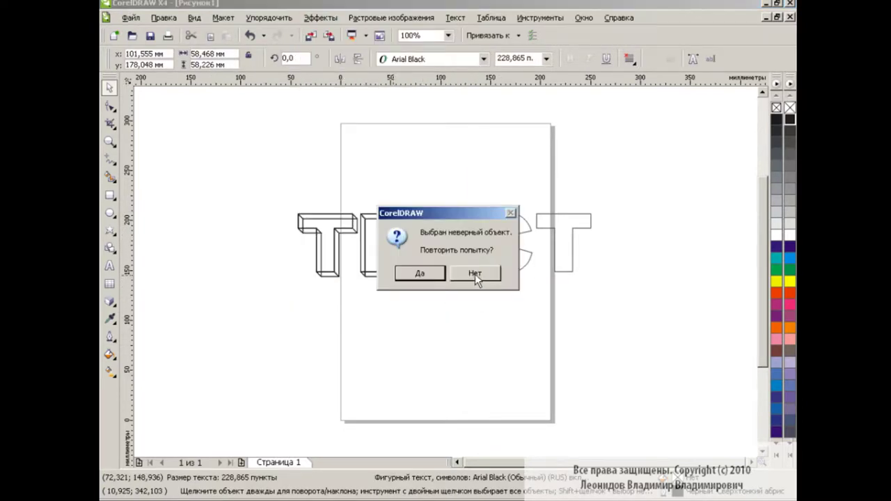
pyautogui.click(426, 273)
pyautogui.click(380, 258)
pyautogui.click(426, 273)
# Clone the extrusion onto the letter С and the final Т
pyautogui.click(499, 257)
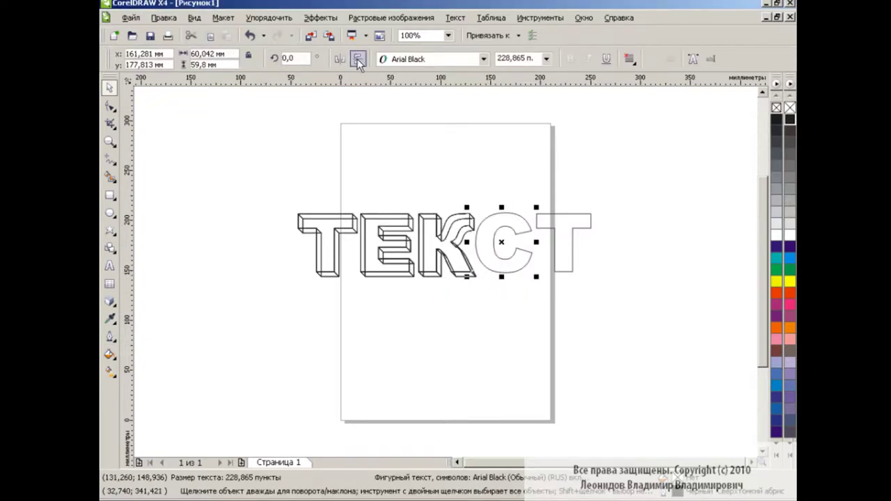
pyautogui.click(320, 17)
pyautogui.click(507, 312)
pyautogui.click(466, 245)
pyautogui.press('Tab')
pyautogui.click(320, 17)
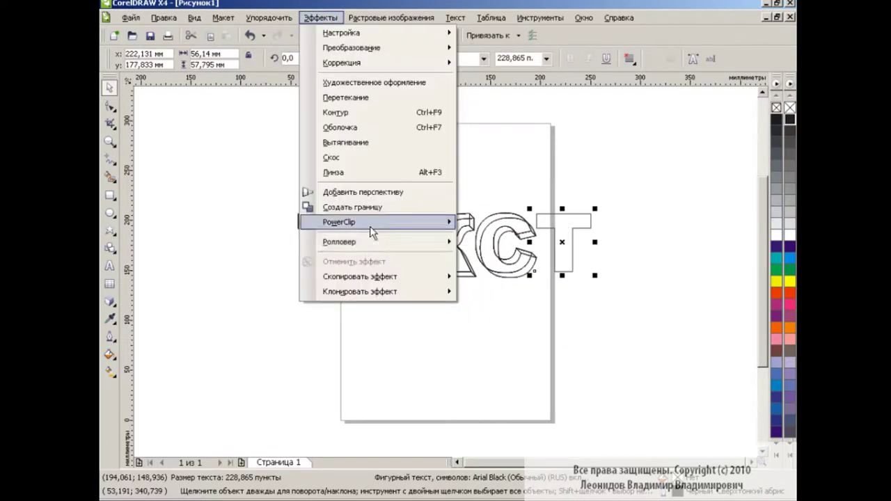
pyautogui.click(507, 313)
pyautogui.click(333, 260)
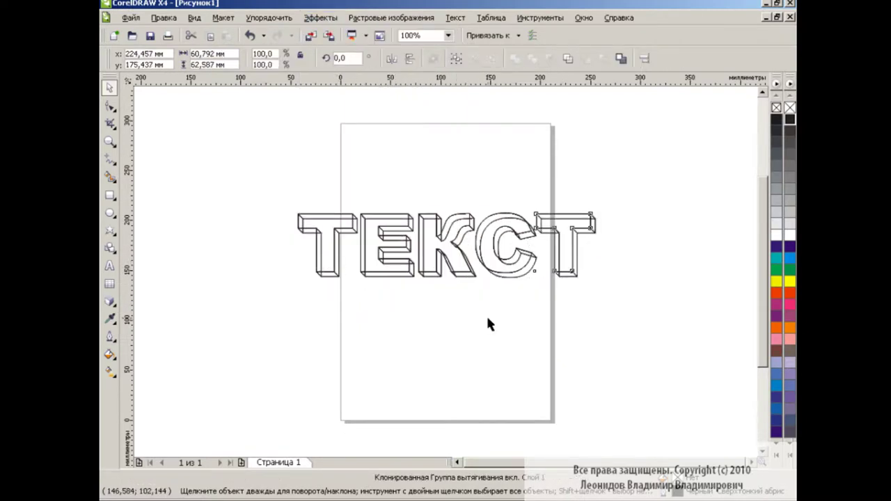
# Break apart and ungroup all extruded letters into separate curve pieces
pyautogui.moveTo(610, 175); pyautogui.dragTo(266, 312)
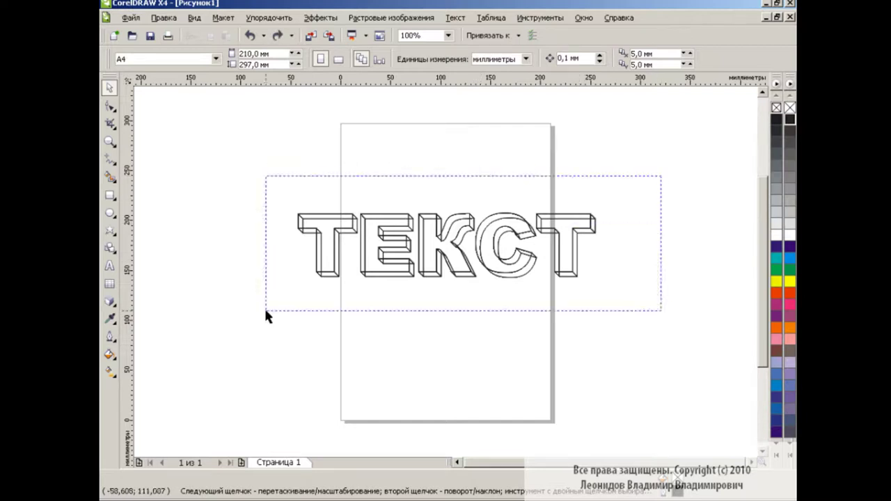
pyautogui.click(269, 17)
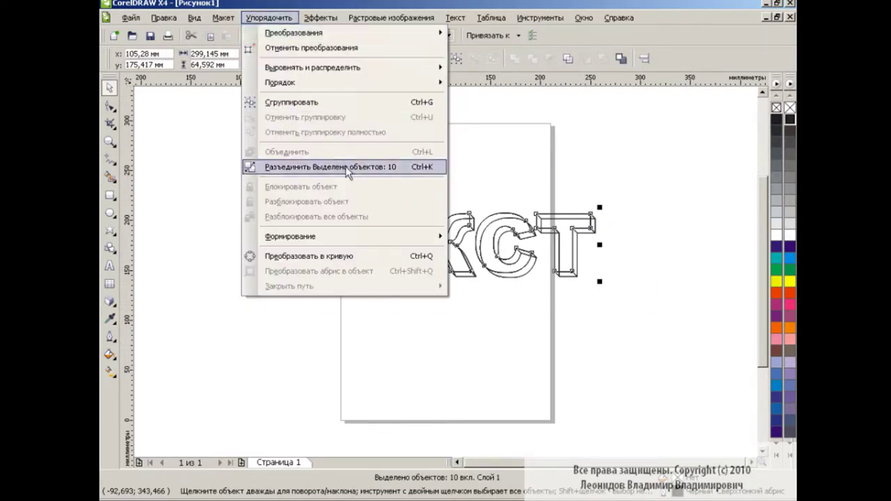
pyautogui.click(334, 165)
pyautogui.click(273, 17)
pyautogui.click(325, 117)
pyautogui.click(480, 332)
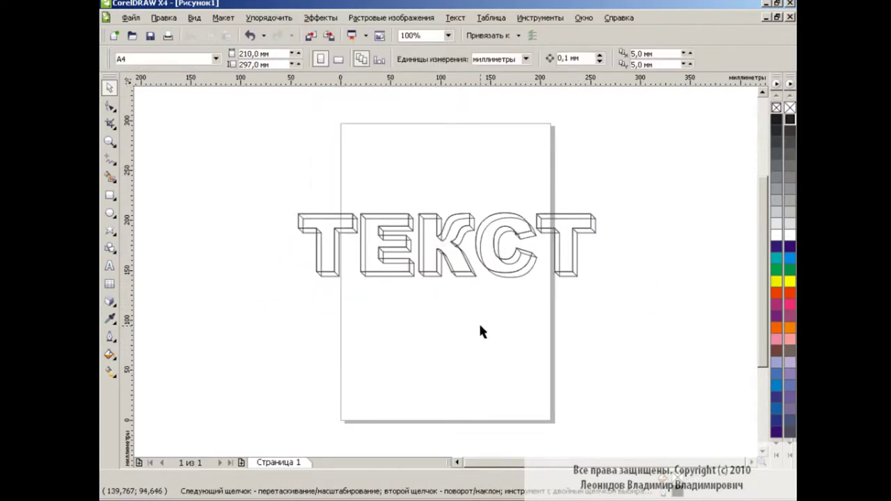
pyautogui.moveTo(528, 266); pyautogui.dragTo(547, 285)
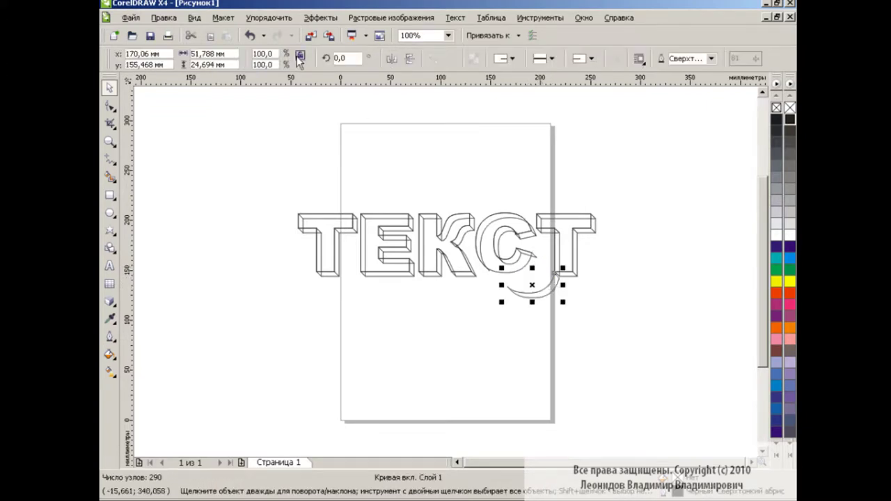
pyautogui.click(252, 36)
pyautogui.click(523, 314)
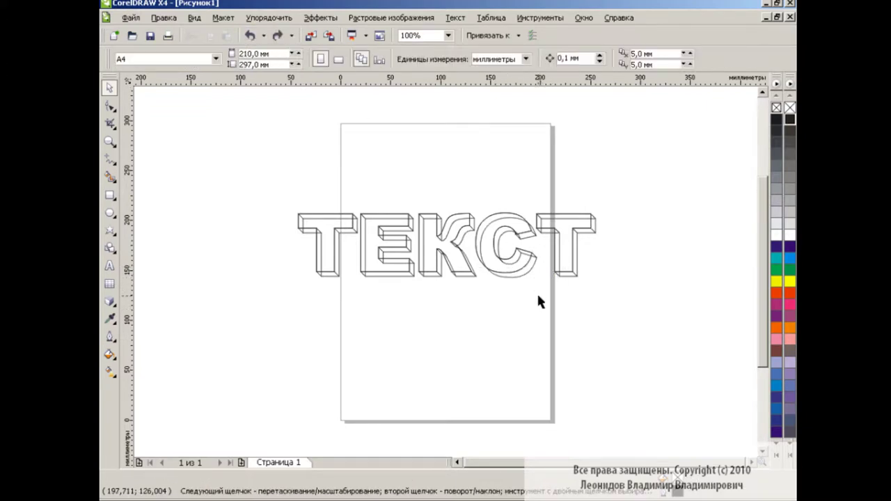
# Give the first Т a radial fountain fill starting from red-orange
pyautogui.click(318, 270)
pyautogui.click(109, 354)
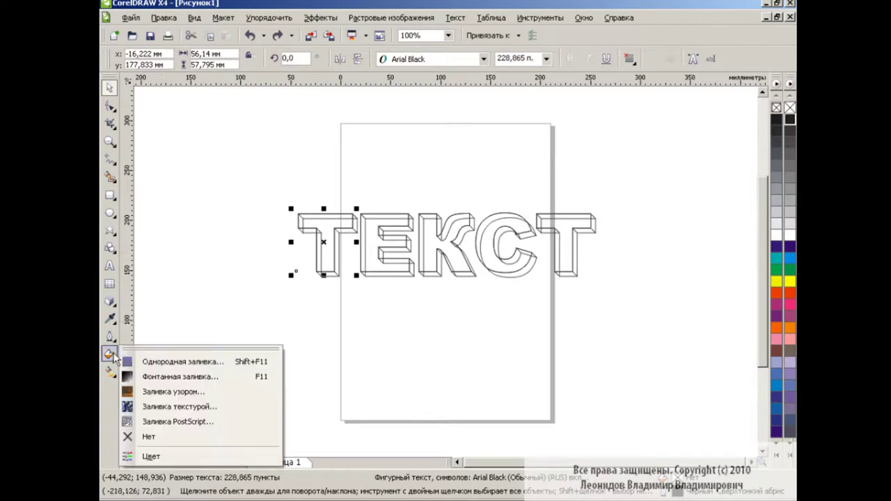
pyautogui.click(173, 377)
pyautogui.click(401, 144)
pyautogui.click(394, 170)
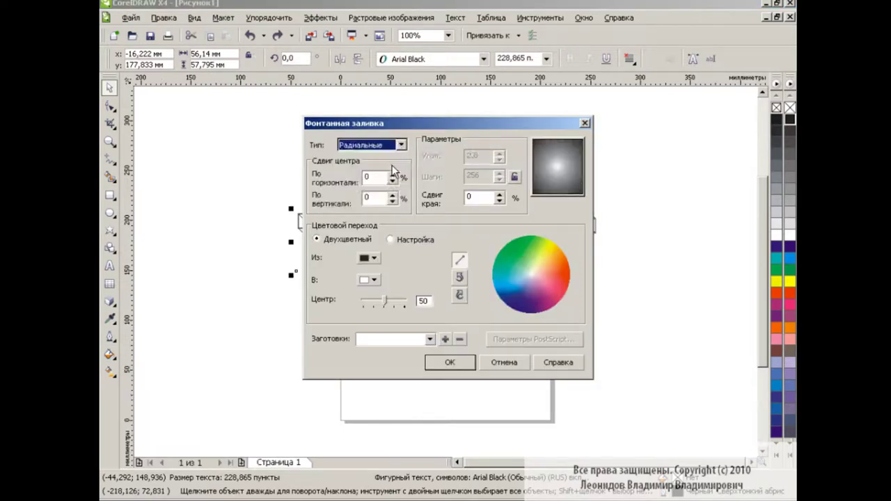
pyautogui.click(373, 258)
pyautogui.click(396, 293)
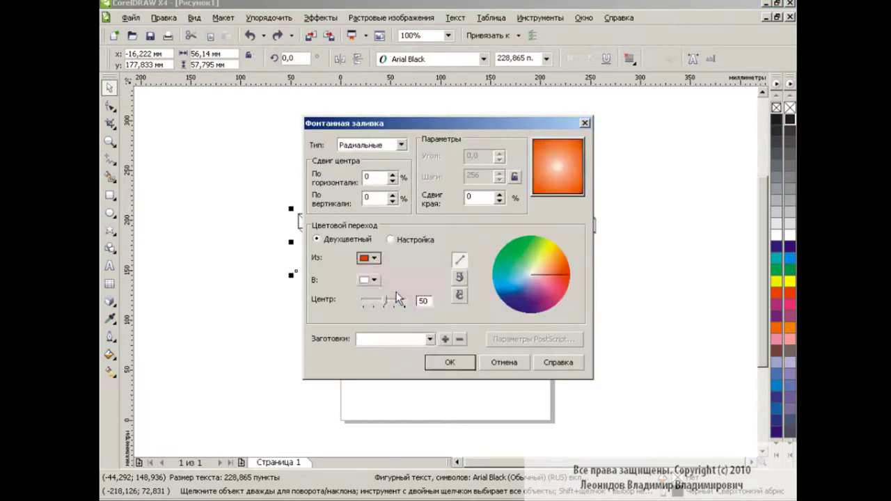
pyautogui.click(450, 362)
# Shift the Т's radial highlight up and to the left
pyautogui.click(110, 371)
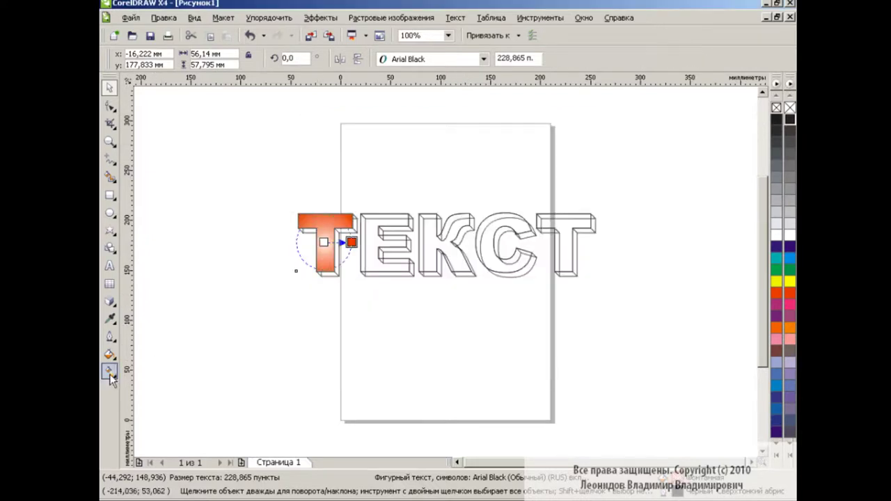
pyautogui.moveTo(323, 242)
pyautogui.mouseDown()
pyautogui.moveTo(318, 232)
pyautogui.moveTo(330, 234)
pyautogui.mouseUp()
pyautogui.click(110, 87)
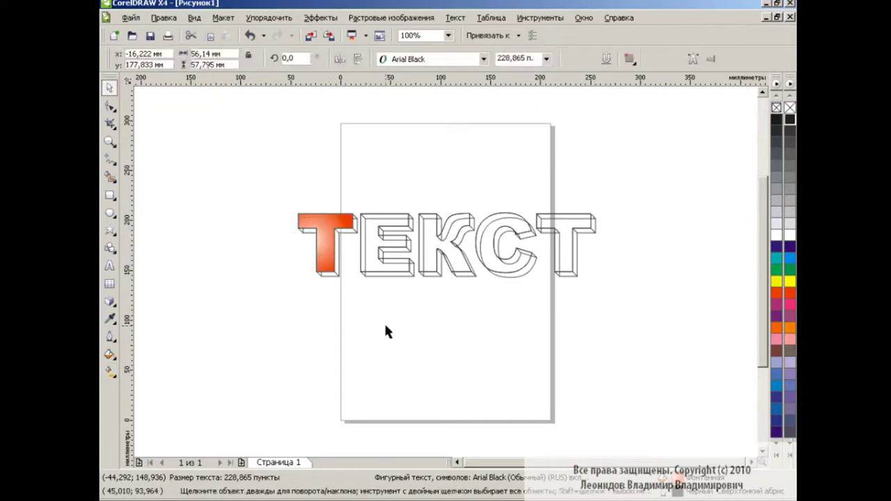
pyautogui.click(385, 321)
# Copy the first Т's fill onto Е, К, С and the last Т
pyautogui.click(371, 264)
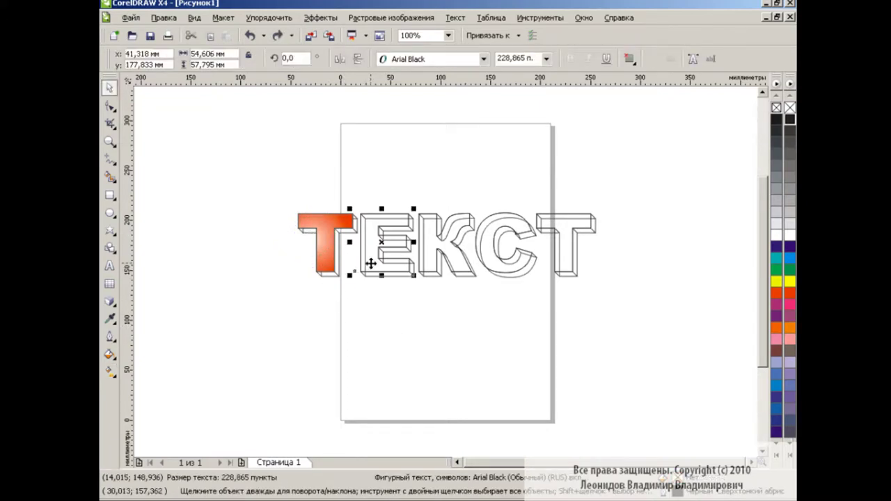
pyautogui.keyDown('shift'); pyautogui.click(432, 263); pyautogui.keyUp('shift')
pyautogui.keyDown('shift'); pyautogui.click(492, 259); pyautogui.keyUp('shift')
pyautogui.keyDown('shift'); pyautogui.click(561, 263); pyautogui.keyUp('shift')
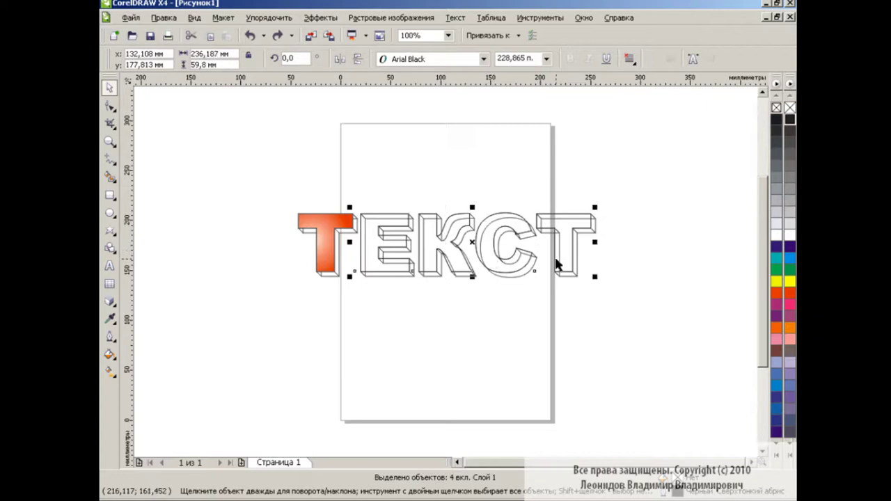
pyautogui.click(163, 17)
pyautogui.click(256, 207)
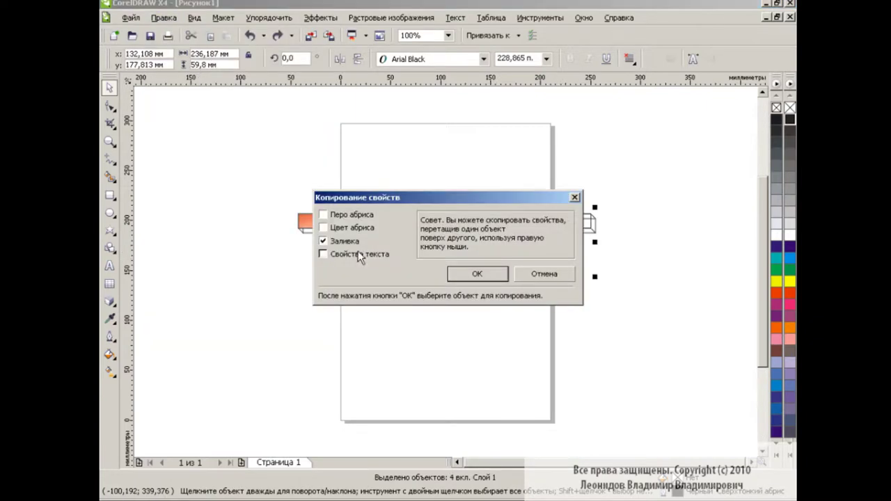
pyautogui.click(477, 274)
pyautogui.click(308, 224)
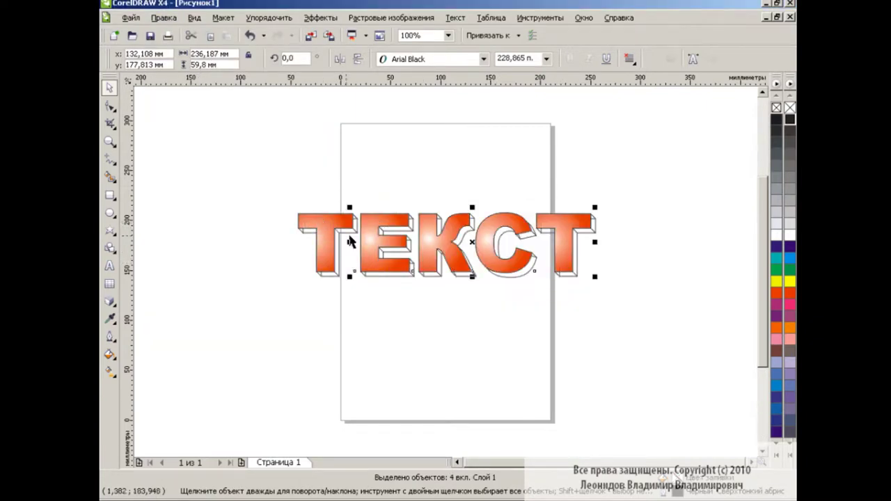
# Drag the Е's radial highlight far to the right with the Interactive Fill tool
pyautogui.click(497, 323)
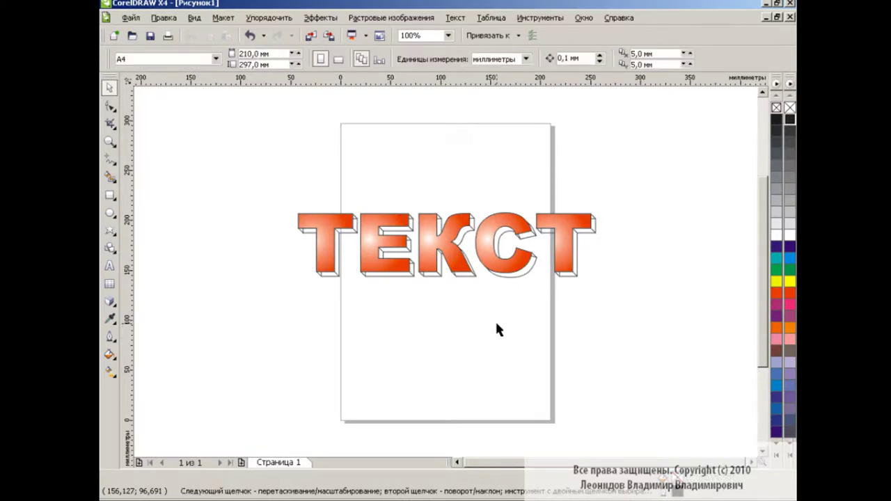
pyautogui.click(374, 239)
pyautogui.click(110, 371)
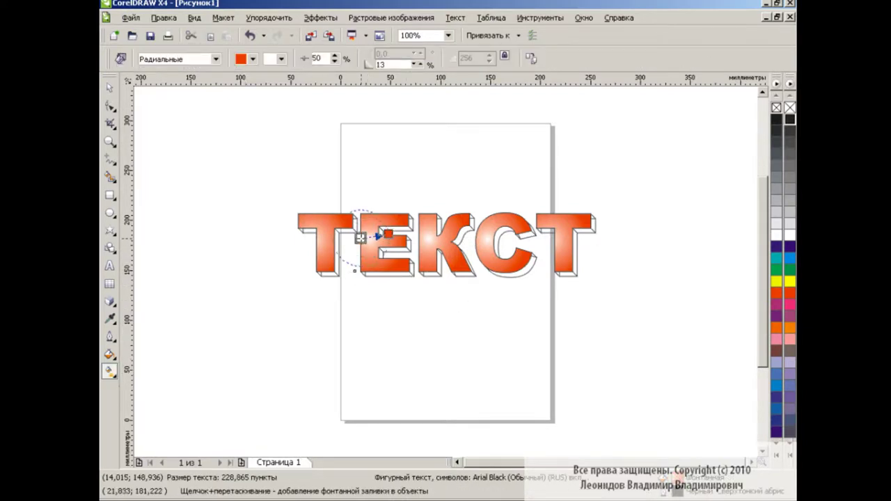
pyautogui.moveTo(359, 238); pyautogui.dragTo(549, 238)
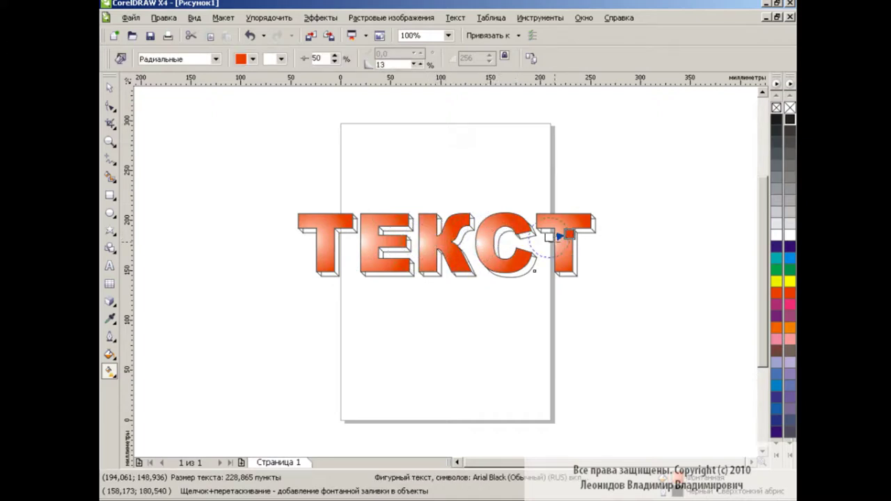
pyautogui.press('space')
pyautogui.click(460, 309)
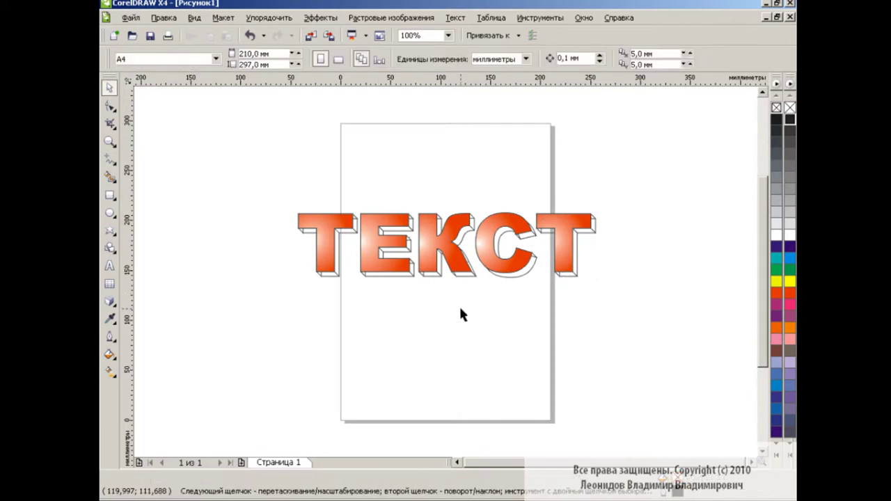
# Zoom to 200% and select the side face beside the first Т for a fountain fill
pyautogui.click(448, 35)
pyautogui.click(417, 131)
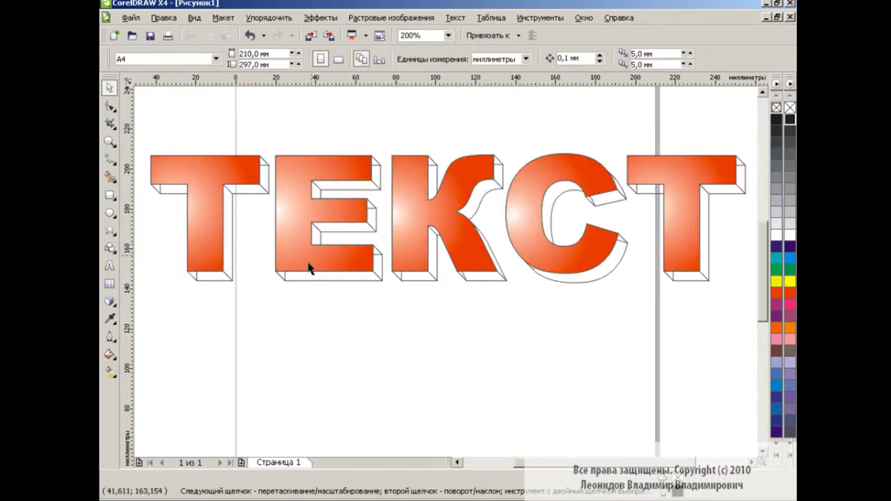
pyautogui.click(265, 178)
pyautogui.click(109, 354)
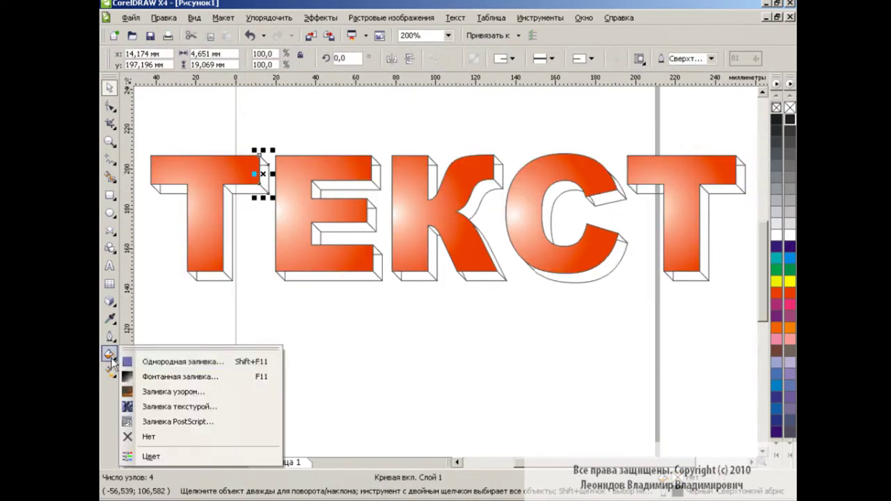
pyautogui.click(176, 374)
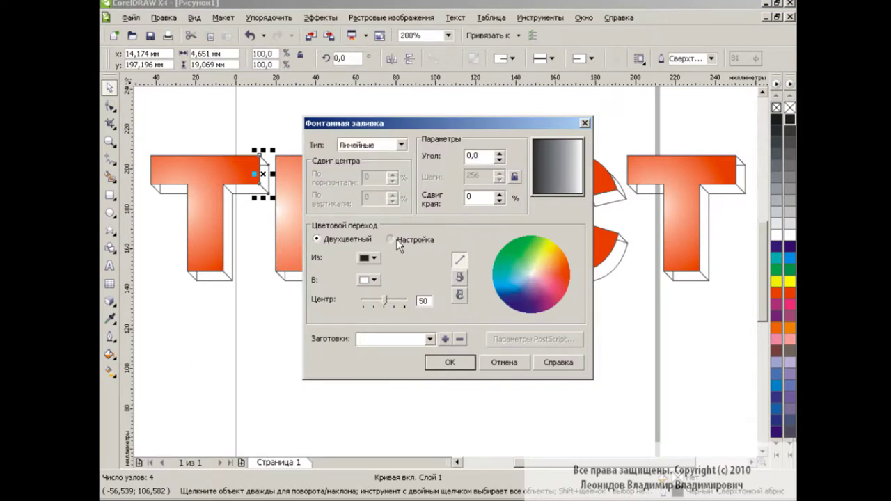
# Make it a custom gradient running from white to a light end colour
pyautogui.click(394, 240)
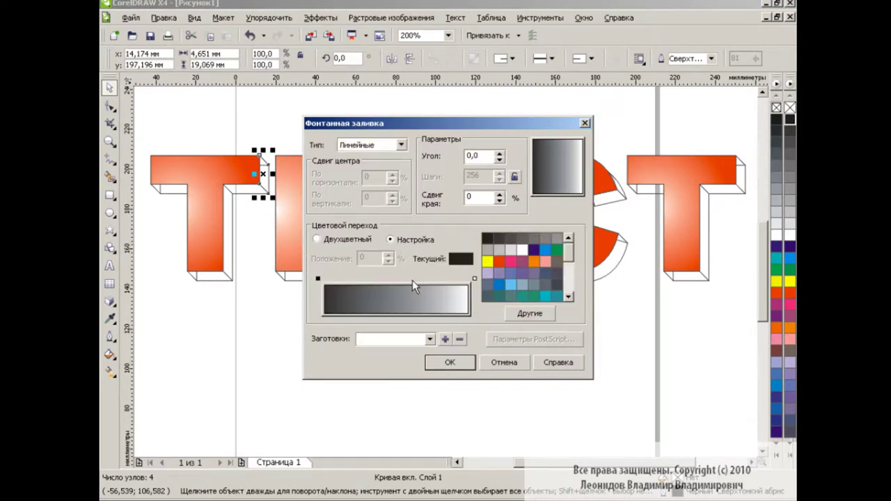
pyautogui.click(474, 278)
pyautogui.click(487, 249)
pyautogui.click(318, 278)
pyautogui.click(488, 250)
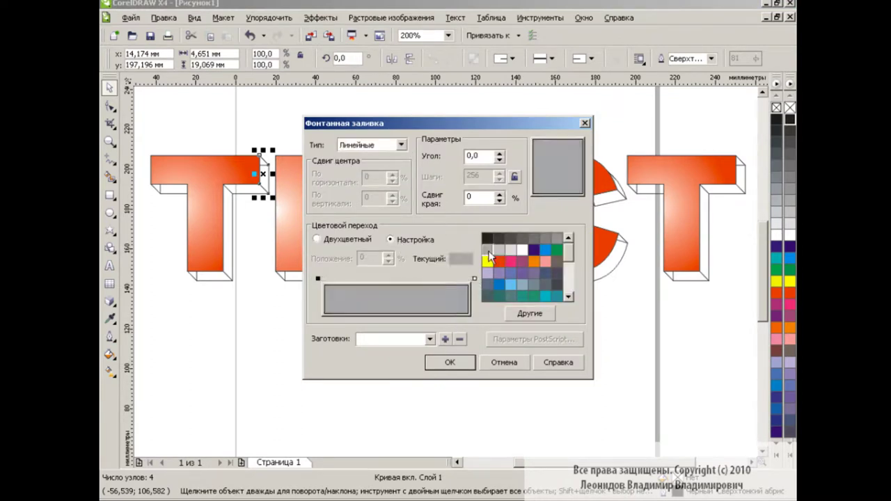
pyautogui.click(474, 278)
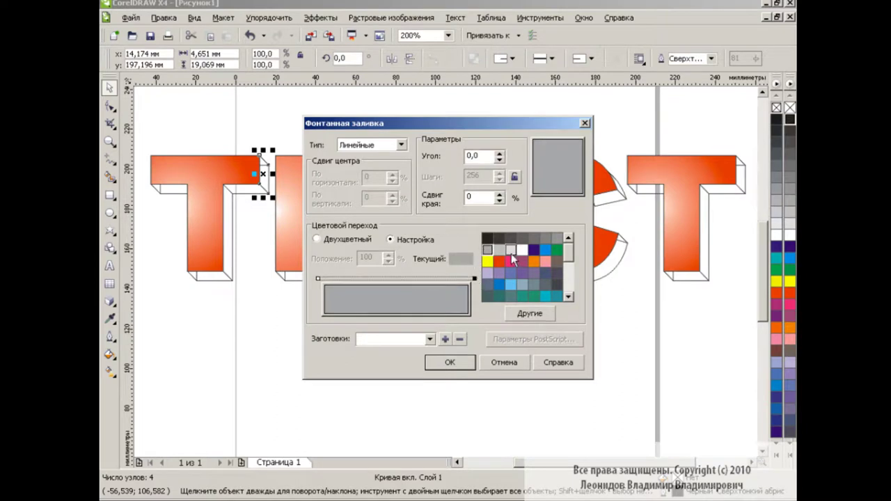
pyautogui.click(510, 249)
pyautogui.click(318, 278)
pyautogui.click(522, 249)
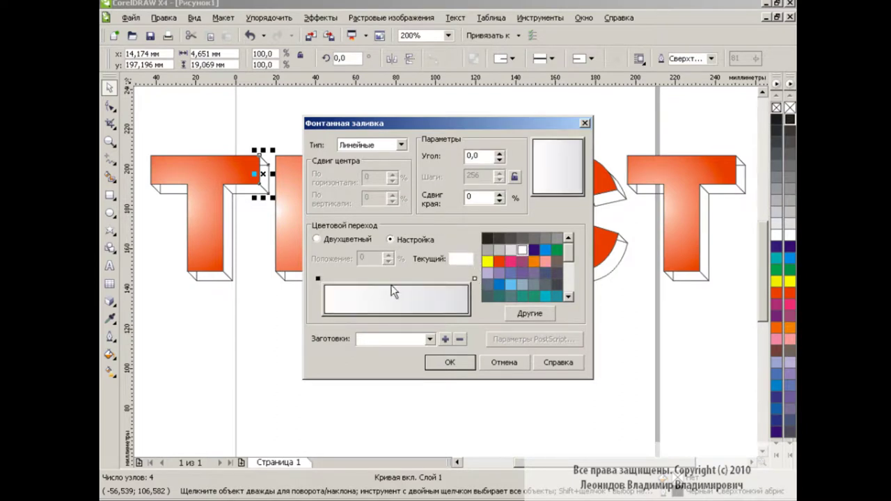
# Add grey and white stops at 24%, 44%, 67% and near 96%, middle stop at 55%
pyautogui.doubleClick(388, 280)
pyautogui.click(522, 238)
pyautogui.doubleClick(420, 280)
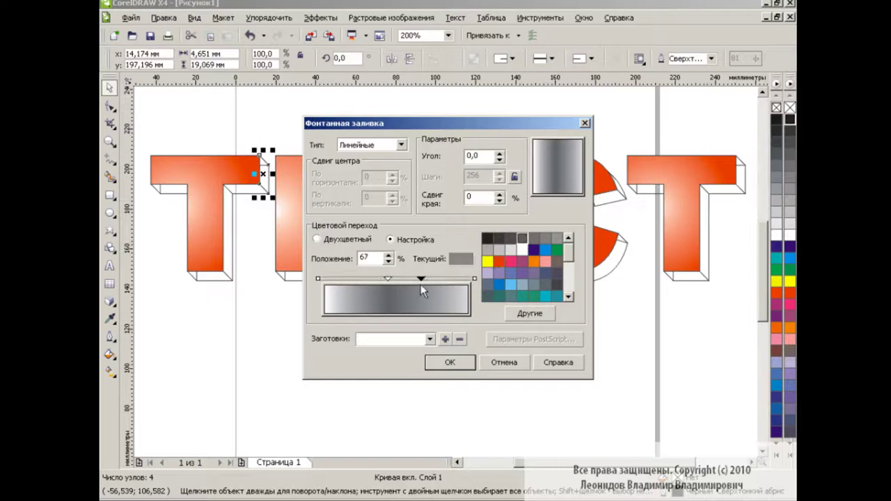
pyautogui.click(522, 249)
pyautogui.doubleClick(357, 279)
pyautogui.click(510, 250)
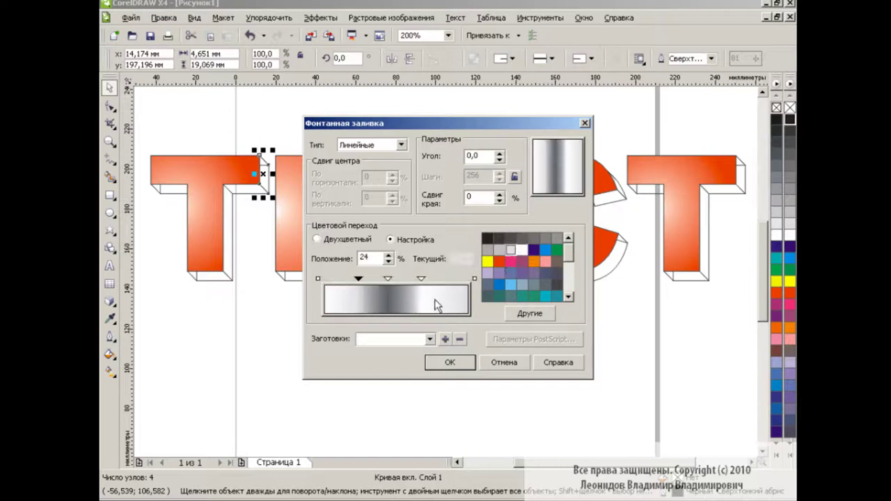
pyautogui.moveTo(420, 280)
pyautogui.mouseDown()
pyautogui.moveTo(433, 280)
pyautogui.moveTo(399, 279)
pyautogui.mouseUp()
pyautogui.click(474, 279)
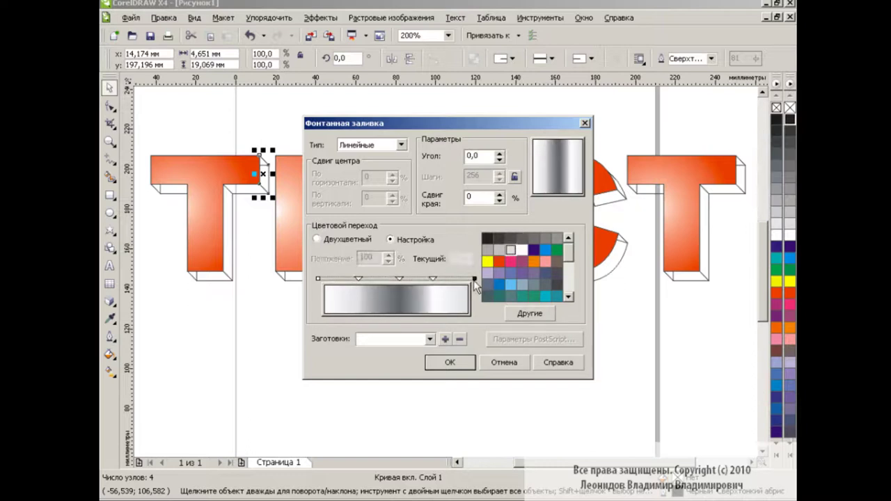
pyautogui.doubleClick(462, 280)
pyautogui.click(500, 249)
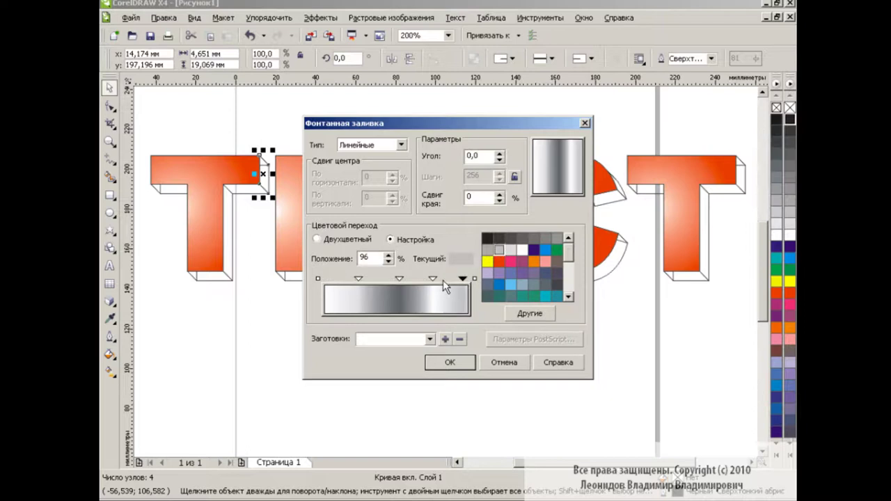
pyautogui.click(399, 279)
pyautogui.moveTo(400, 279); pyautogui.dragTo(405, 279)
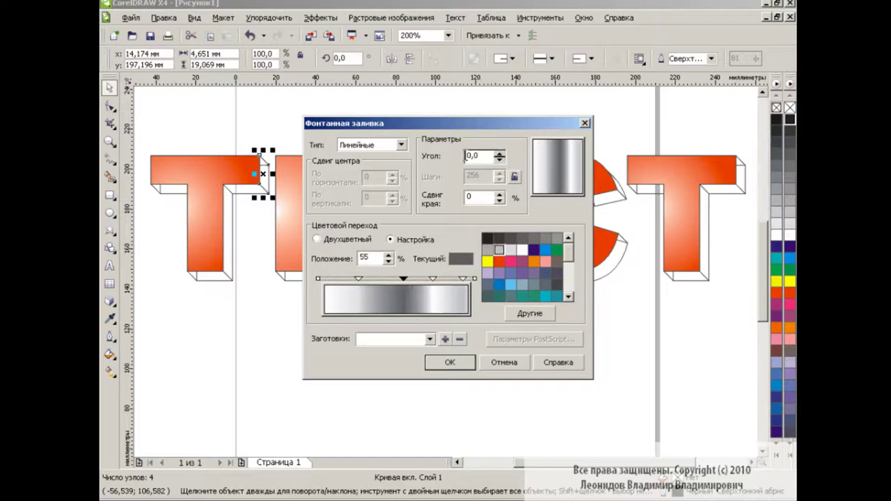
# Set the angle to 90°, add stops at 11% and 21%, and apply the metallic gradient
pyautogui.click(467, 156)
pyautogui.write('9')
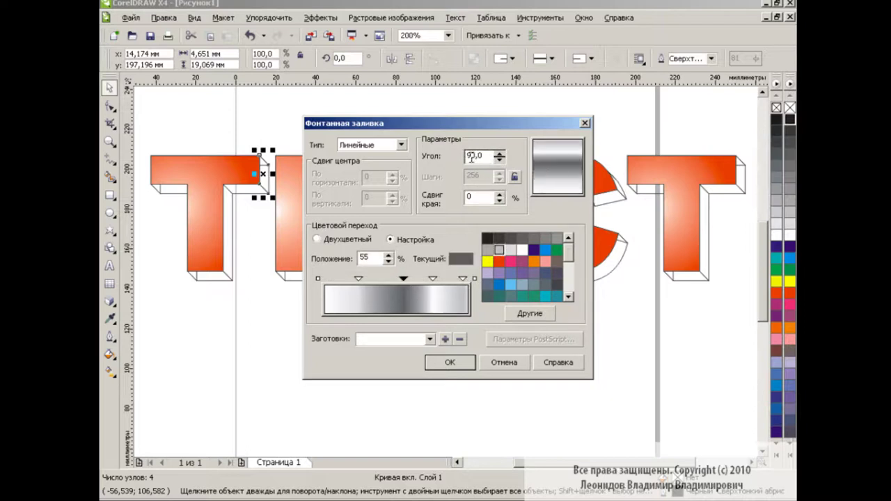
pyautogui.doubleClick(339, 280)
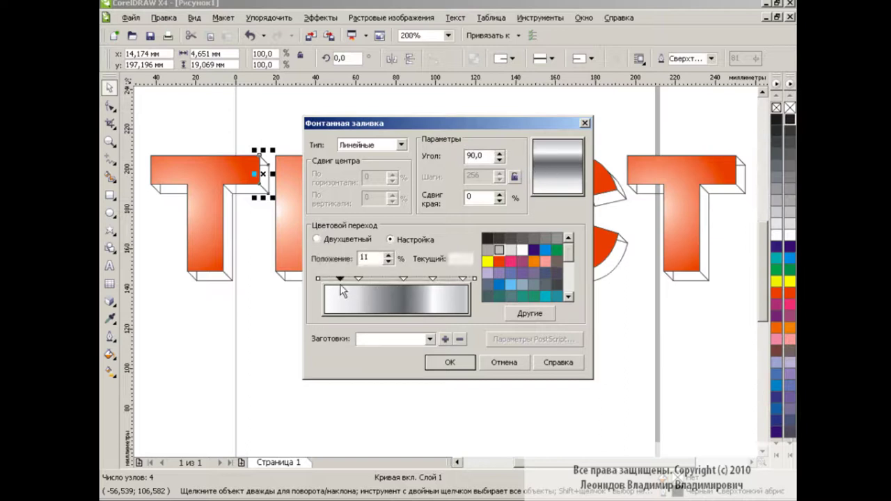
pyautogui.click(486, 254)
pyautogui.click(359, 282)
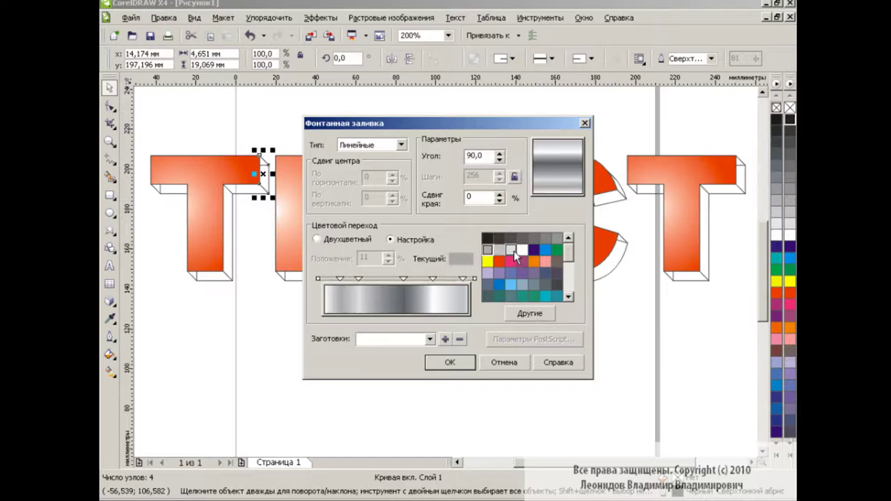
pyautogui.doubleClick(353, 279)
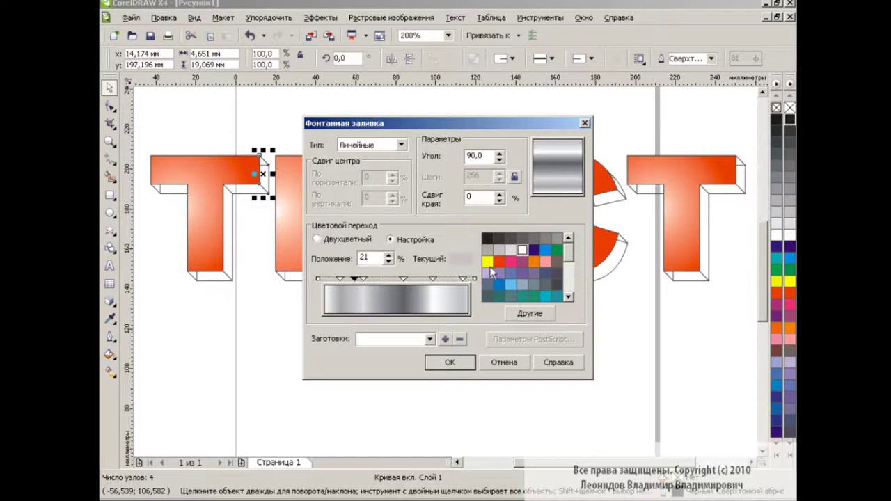
pyautogui.click(522, 249)
pyautogui.click(449, 362)
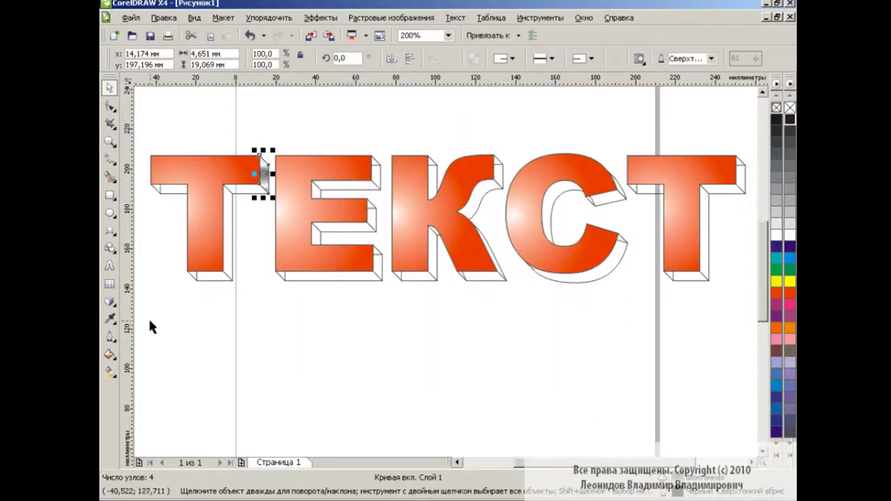
# Deselect the side face and zoom the view to 400%
pyautogui.click(109, 371)
pyautogui.click(111, 91)
pyautogui.click(332, 339)
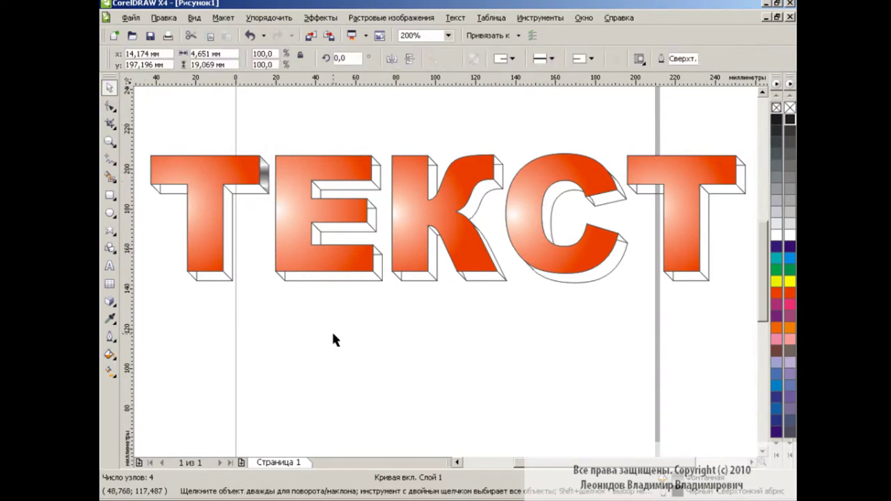
pyautogui.click(447, 35)
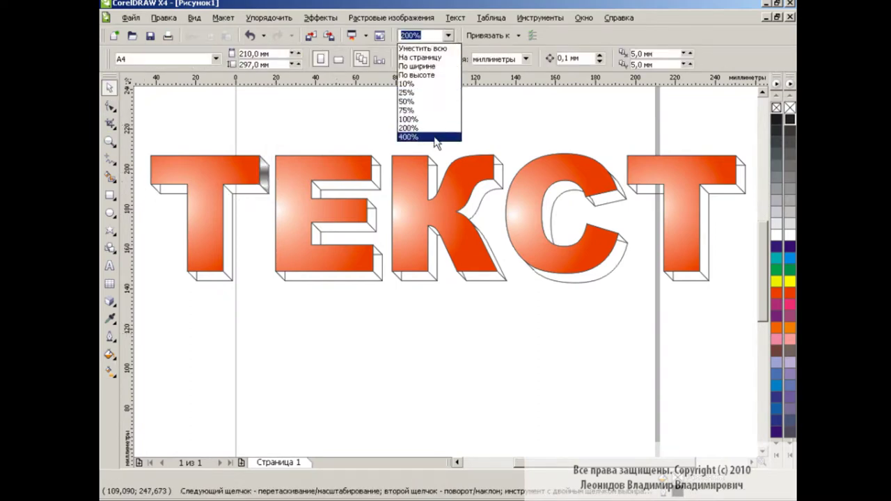
pyautogui.click(411, 136)
pyautogui.moveTo(759, 275); pyautogui.dragTo(763, 247)
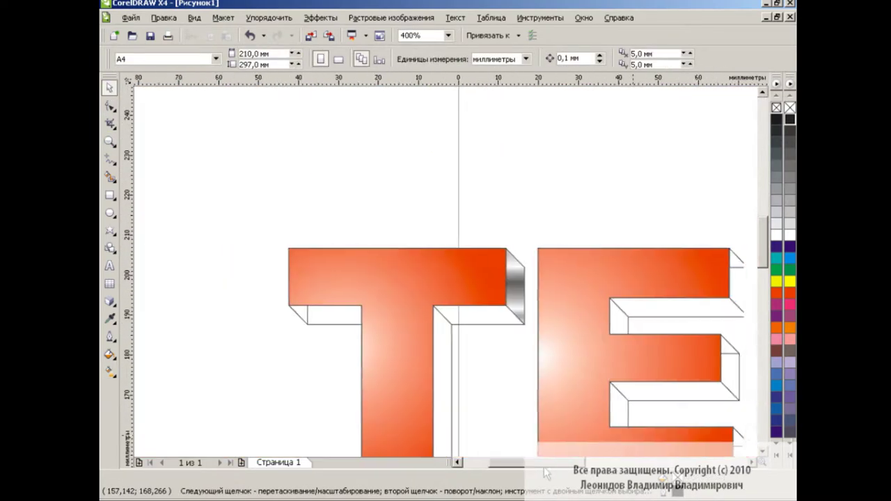
# Angle the gradient across the small bevel at the crossbar's right end
pyautogui.click(445, 287)
pyautogui.click(110, 372)
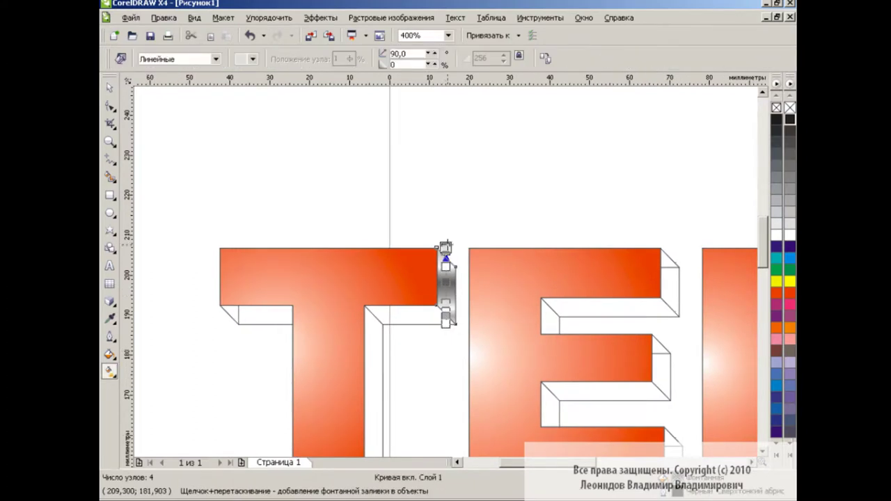
pyautogui.moveTo(446, 247)
pyautogui.mouseDown()
pyautogui.moveTo(487, 270)
pyautogui.moveTo(478, 278)
pyautogui.moveTo(483, 287)
pyautogui.mouseUp()
pyautogui.click(412, 221)
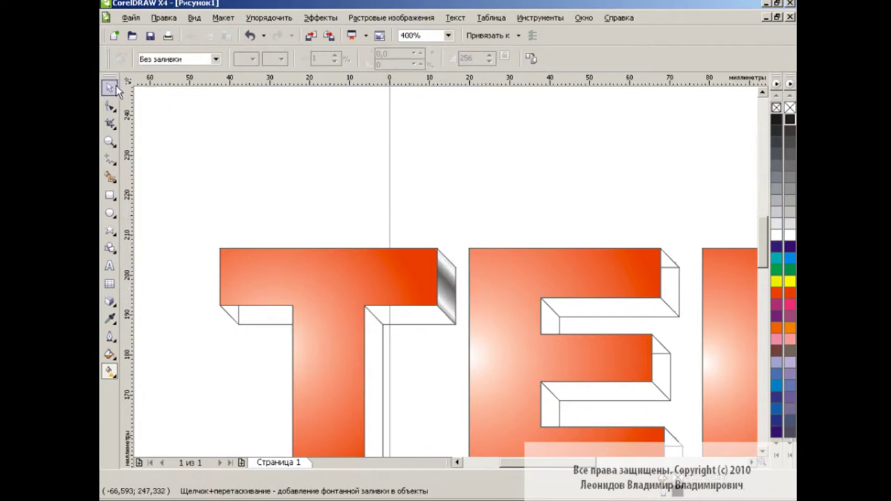
pyautogui.press('space')
# Give the side face's fountain fill a darker grey start colour
pyautogui.click(449, 279)
pyautogui.click(110, 354)
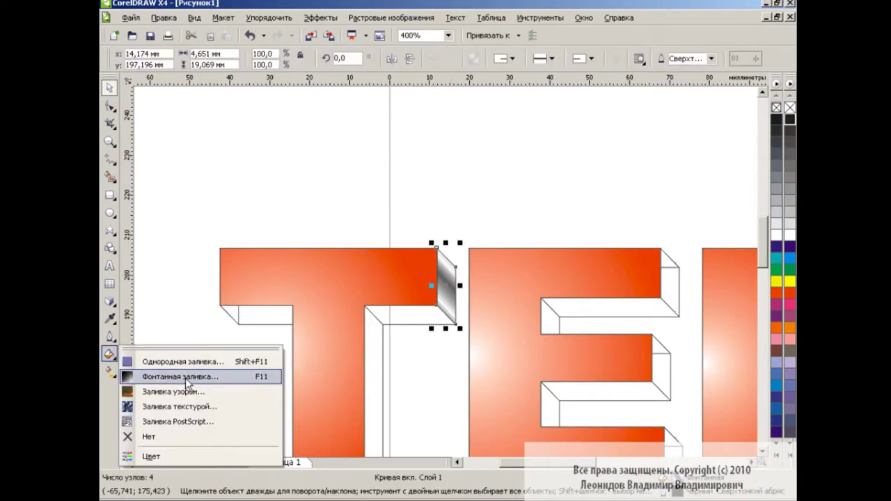
pyautogui.click(139, 369)
pyautogui.click(557, 239)
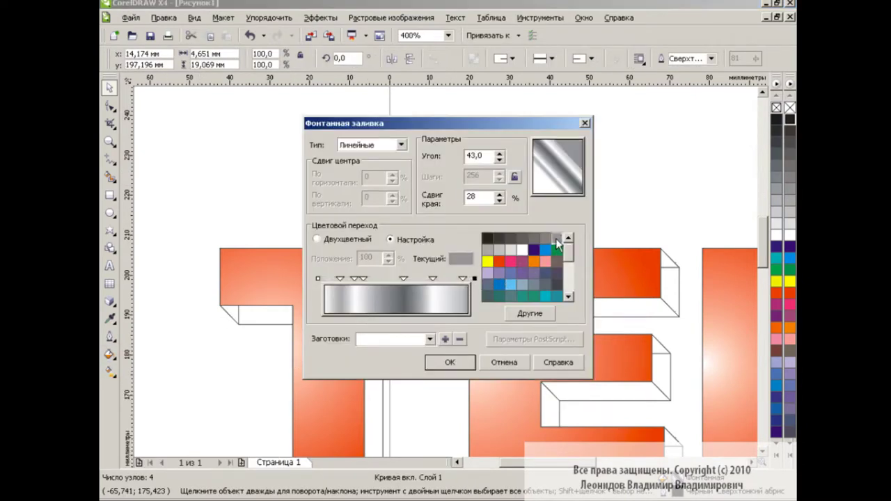
pyautogui.click(317, 278)
pyautogui.click(556, 249)
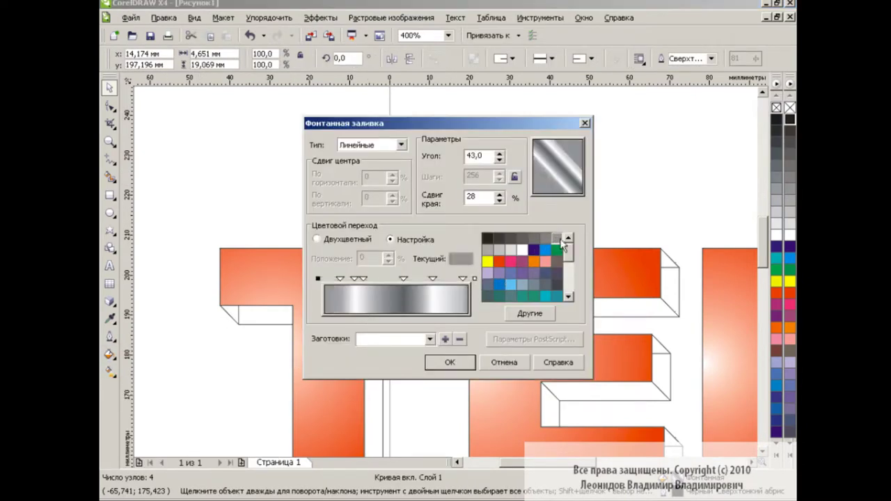
pyautogui.click(450, 362)
pyautogui.click(446, 377)
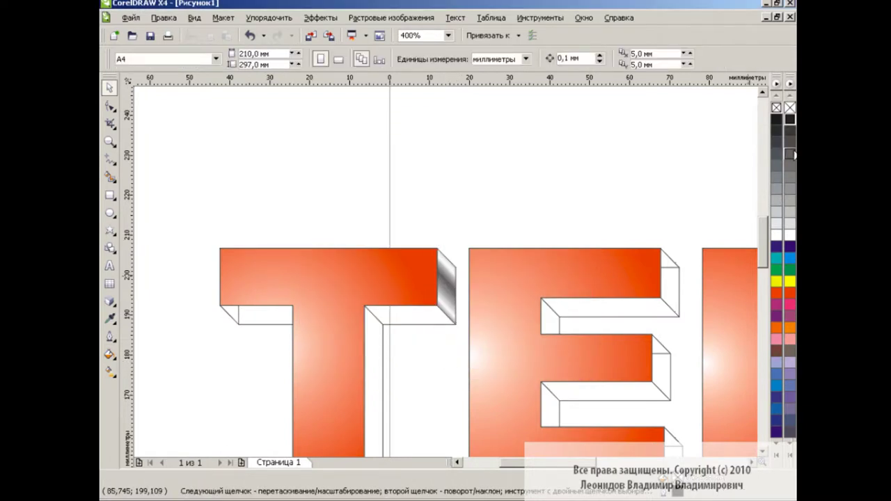
pyautogui.scroll(-3, 763, 231)
# Copy the chrome crossbar face's fill onto the Т stem's thin side face
pyautogui.click(378, 341)
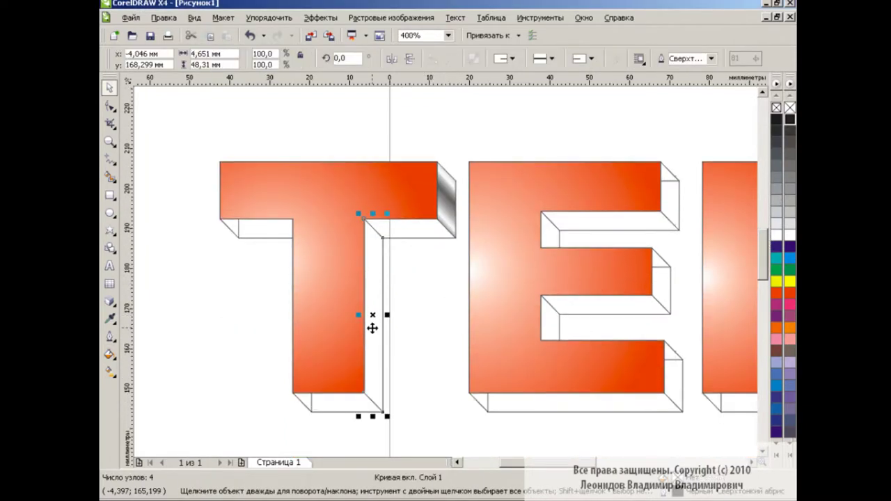
pyautogui.click(165, 18)
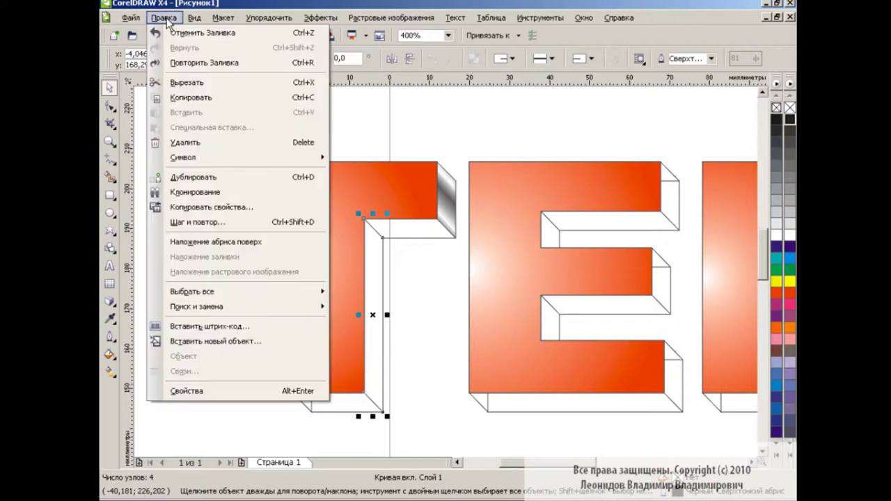
pyautogui.click(230, 207)
pyautogui.click(533, 274)
pyautogui.click(446, 202)
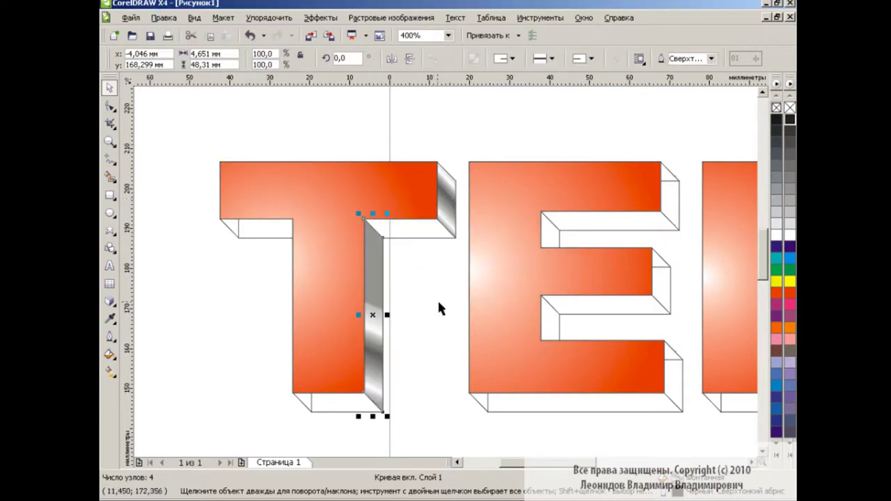
# Angle the stem face's metallic gradient about 43° toward the Е, retouching the crossbar end bevel
pyautogui.click(109, 372)
pyautogui.moveTo(411, 320)
pyautogui.mouseDown()
pyautogui.moveTo(480, 238)
pyautogui.moveTo(491, 243)
pyautogui.moveTo(480, 279)
pyautogui.moveTo(493, 293)
pyautogui.mouseUp()
pyautogui.click(427, 285)
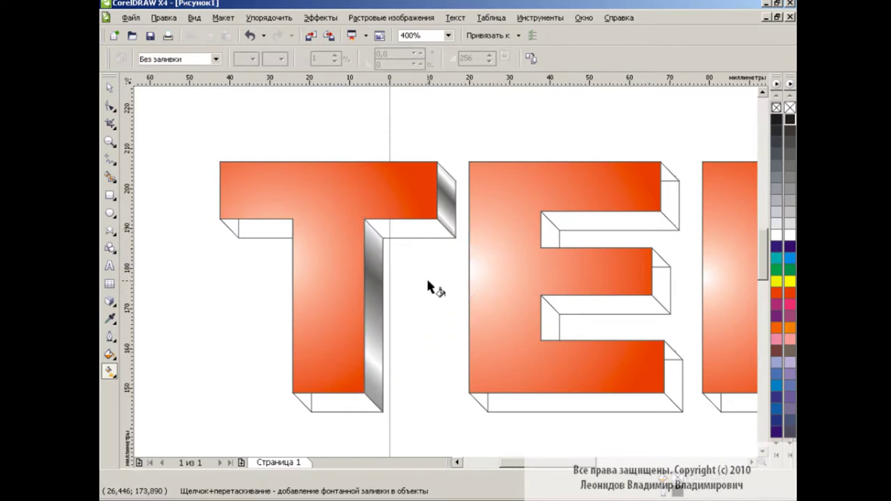
pyautogui.moveTo(446, 237); pyautogui.dragTo(483, 201)
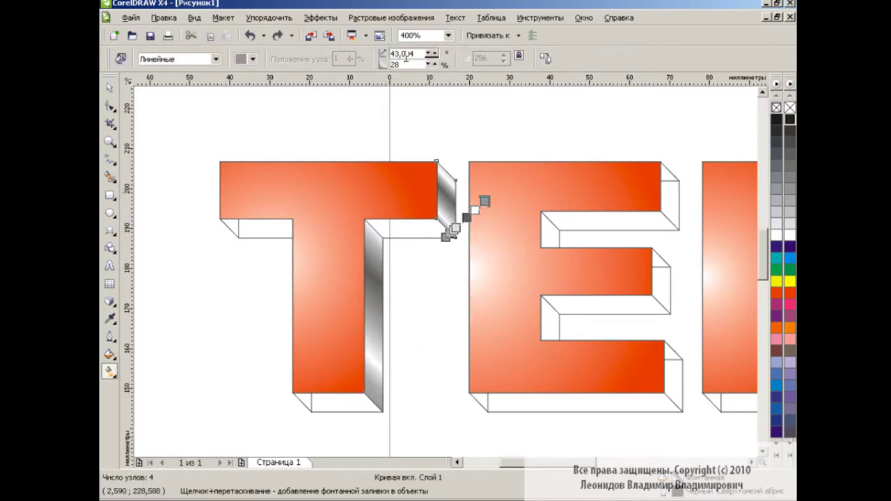
pyautogui.click(384, 302)
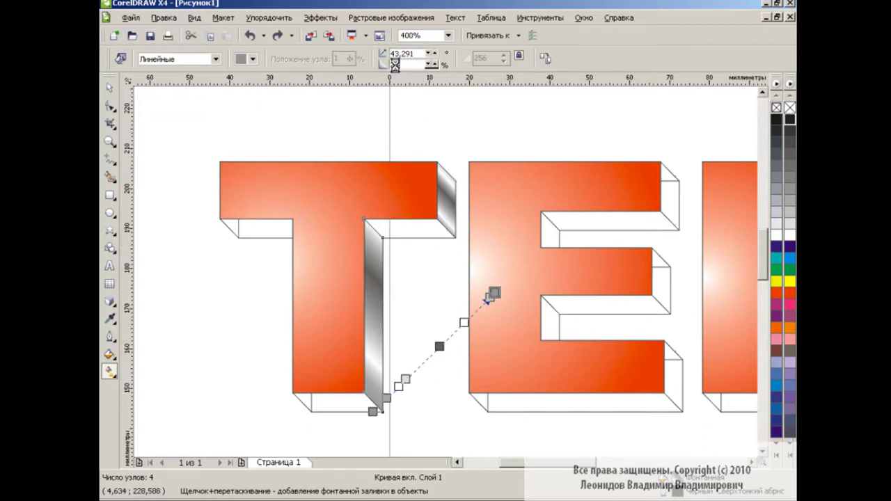
# Give the bevel under the Т's right arm a custom fountain fill
pyautogui.press('Escape')
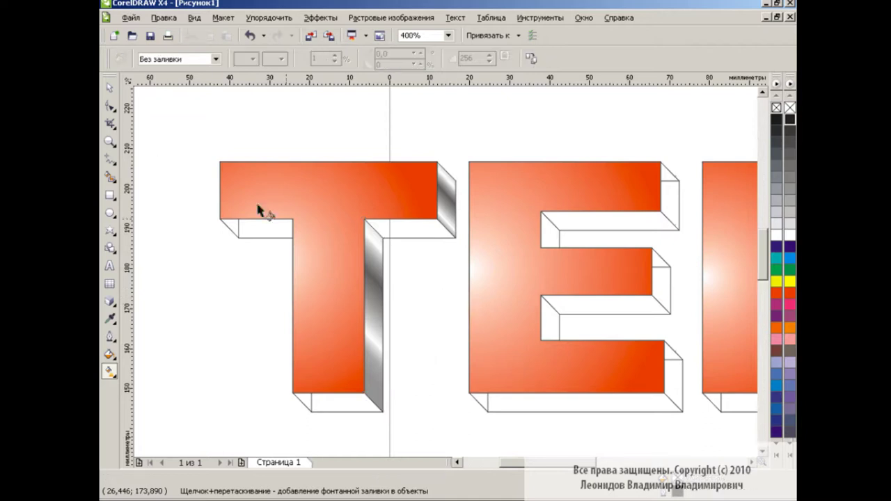
pyautogui.press('space')
pyautogui.click(415, 227)
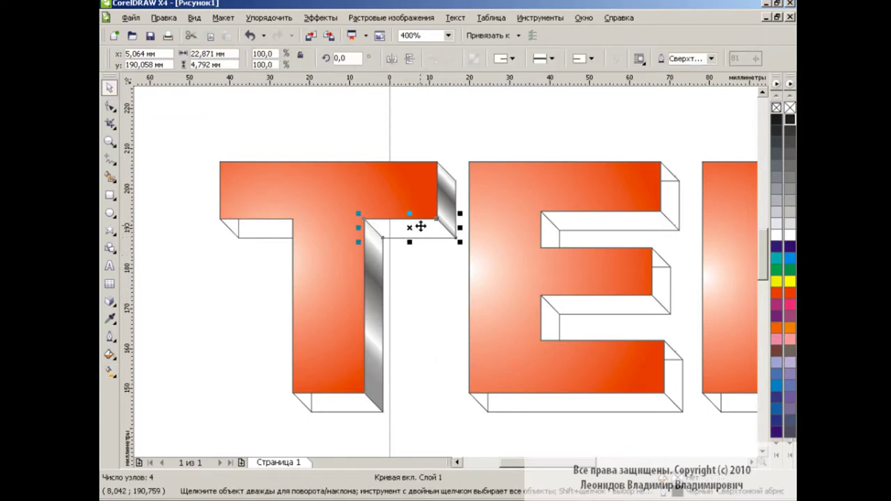
pyautogui.click(109, 353)
pyautogui.click(156, 376)
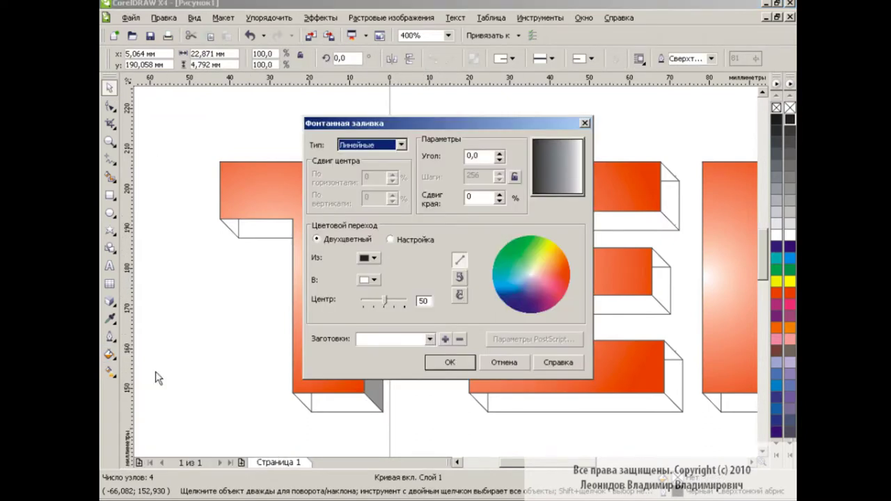
pyautogui.click(401, 240)
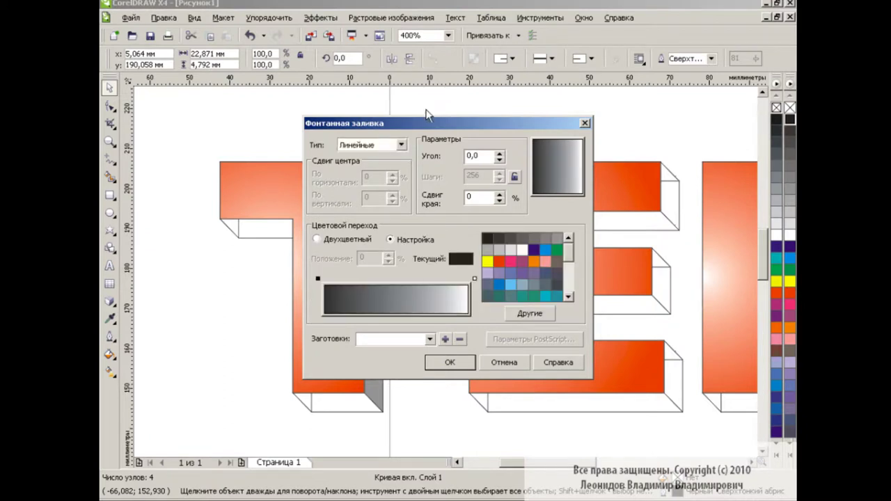
pyautogui.moveTo(426, 121); pyautogui.dragTo(577, 126)
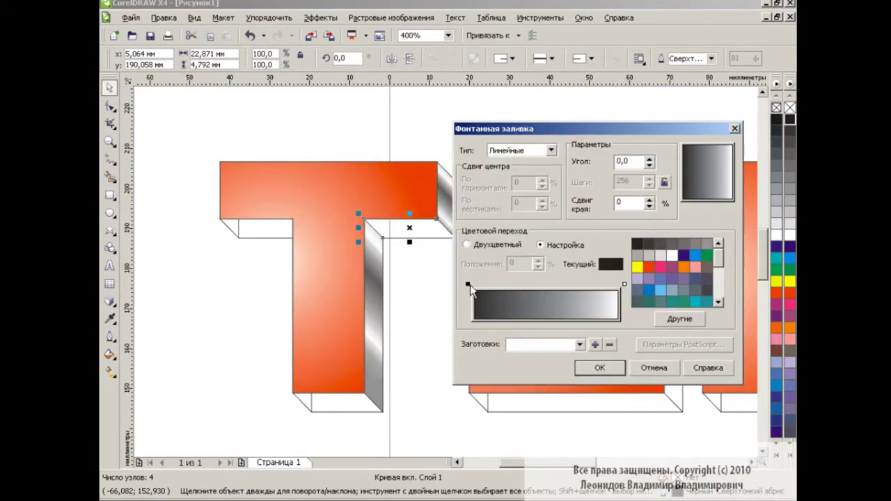
# Add grey and white colour stops at 30%, 52% and 71% and apply the banded fill
pyautogui.click(671, 256)
pyautogui.doubleClick(521, 284)
pyautogui.click(649, 255)
pyautogui.doubleClick(577, 284)
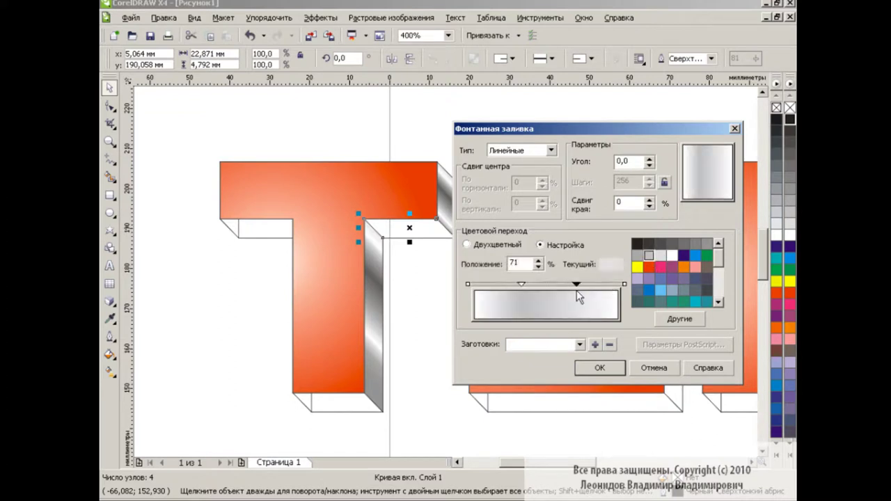
pyautogui.click(648, 256)
pyautogui.doubleClick(549, 284)
pyautogui.click(662, 257)
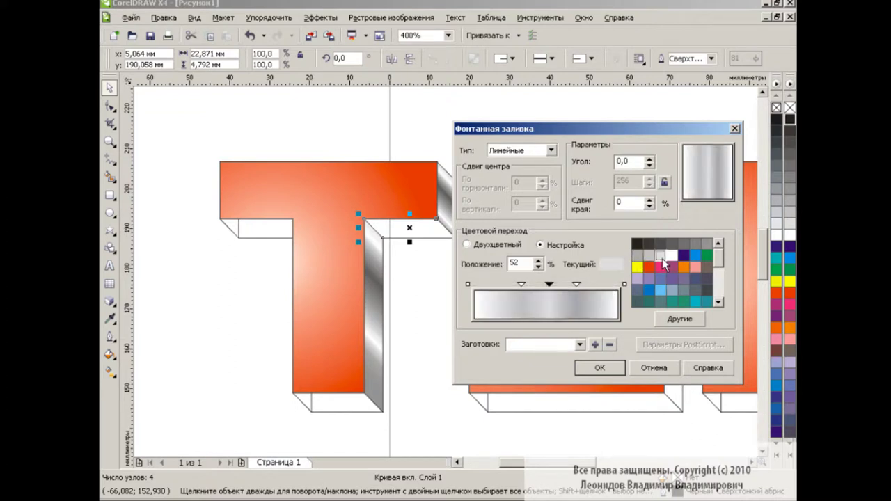
pyautogui.click(601, 368)
# Tilt the bevel's gradient diagonally upward to about 50°
pyautogui.press('g')
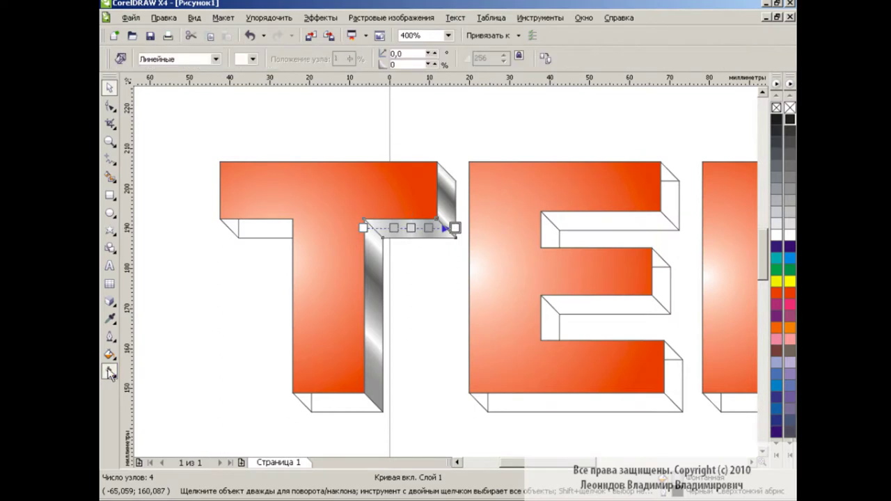
pyautogui.moveTo(453, 226)
pyautogui.mouseDown()
pyautogui.moveTo(449, 201)
pyautogui.moveTo(395, 176)
pyautogui.moveTo(404, 179)
pyautogui.mouseUp()
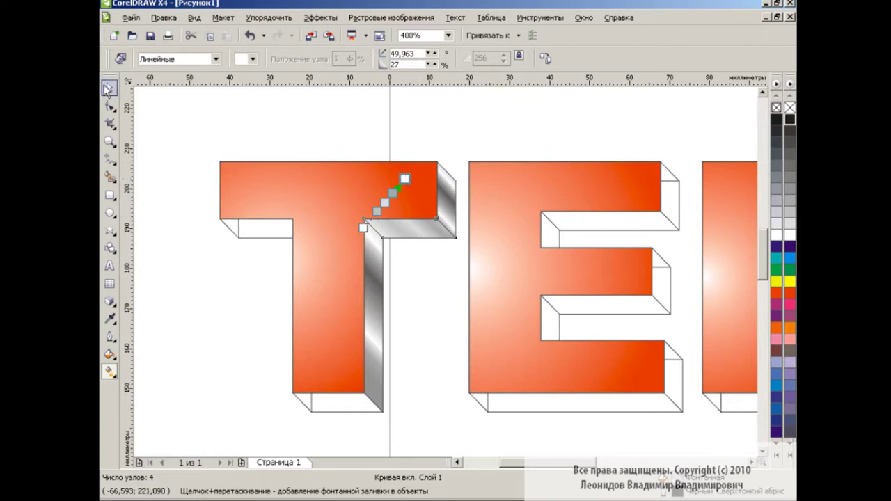
pyautogui.press('space')
# Copy the bevel's metallic fill onto the Т's left-arm underside and stem bottom face
pyautogui.click(268, 226)
pyautogui.keyDown('shift'); pyautogui.click(354, 405); pyautogui.keyUp('shift')
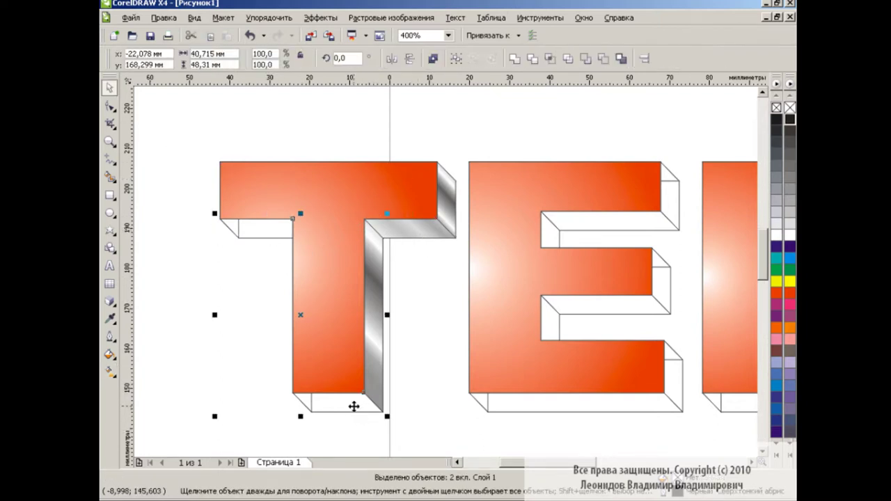
pyautogui.click(163, 18)
pyautogui.click(218, 205)
pyautogui.click(376, 243)
pyautogui.click(450, 299)
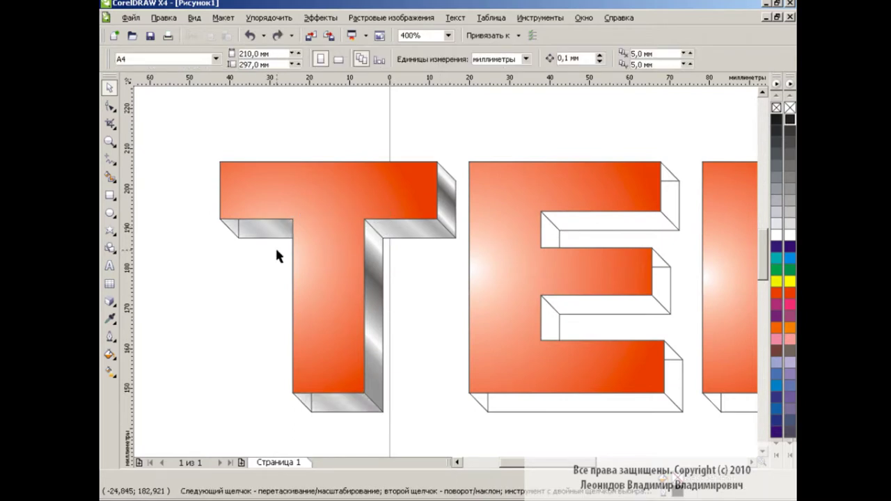
# Bring the К into view and set the zoom to 300%
pyautogui.click(232, 226)
pyautogui.press('Escape')
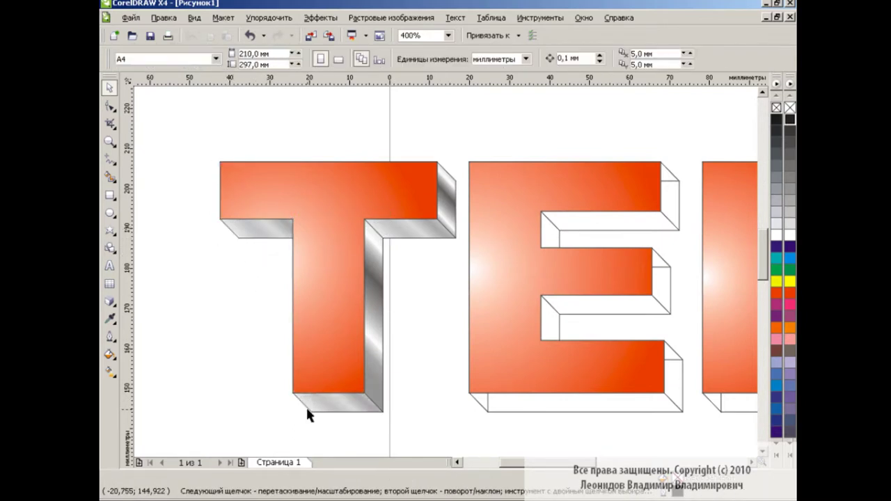
pyautogui.moveTo(506, 468); pyautogui.dragTo(527, 469)
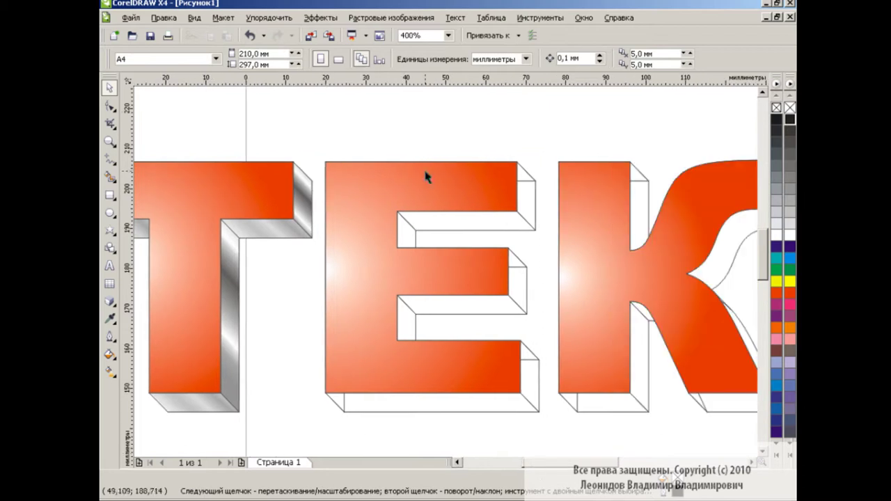
pyautogui.click(431, 37)
pyautogui.write('300')
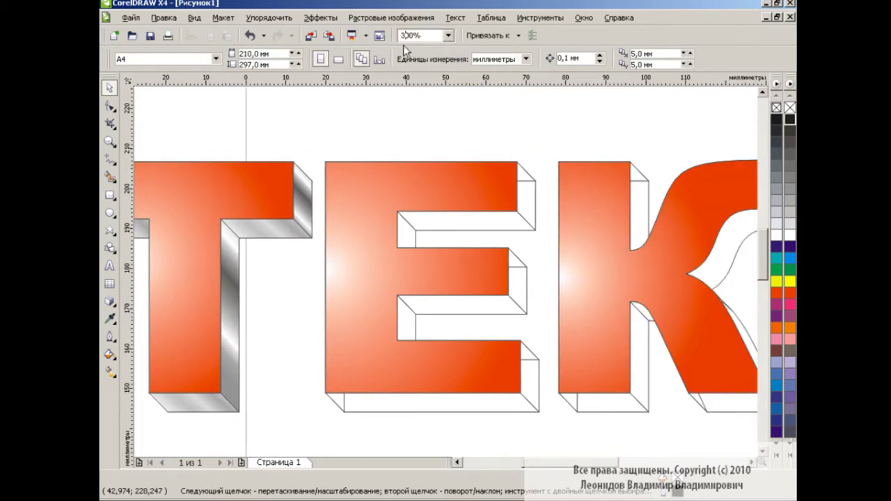
pyautogui.press('Return')
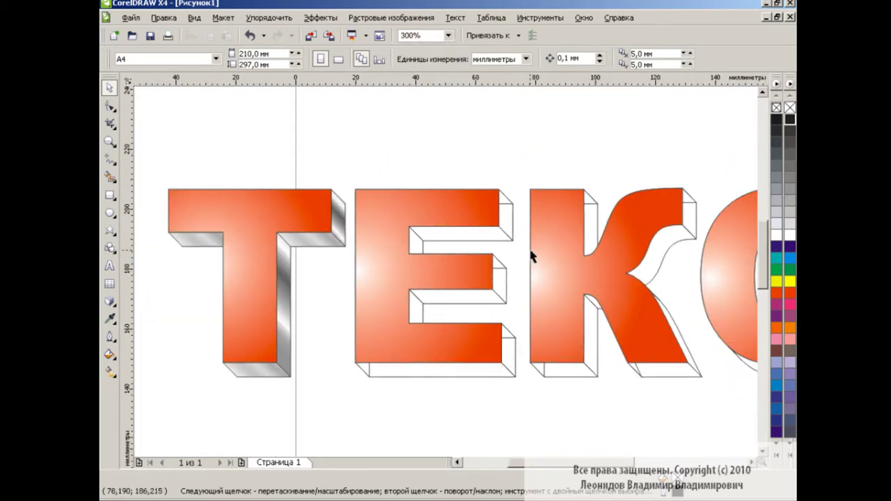
# Copy the Т's metallic side fill onto the Е's top, middle, bottom and inner extrusion faces
pyautogui.click(510, 220)
pyautogui.keyDown('shift'); pyautogui.click(499, 272); pyautogui.keyUp('shift')
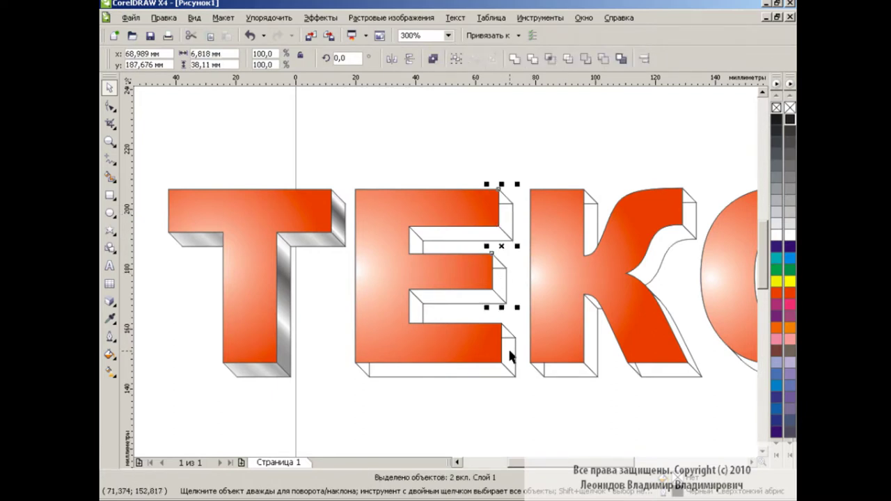
pyautogui.keyDown('shift'); pyautogui.click(507, 353); pyautogui.keyUp('shift')
pyautogui.keyDown('shift'); pyautogui.click(413, 240); pyautogui.keyUp('shift')
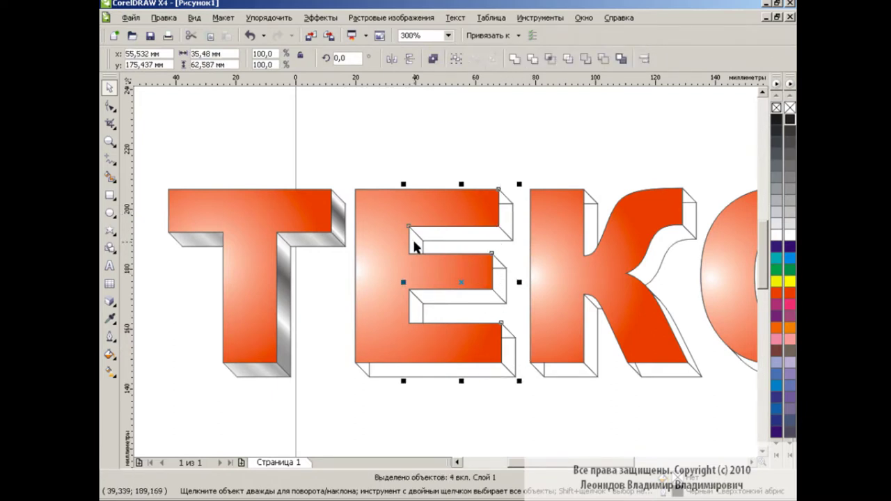
pyautogui.click(163, 18)
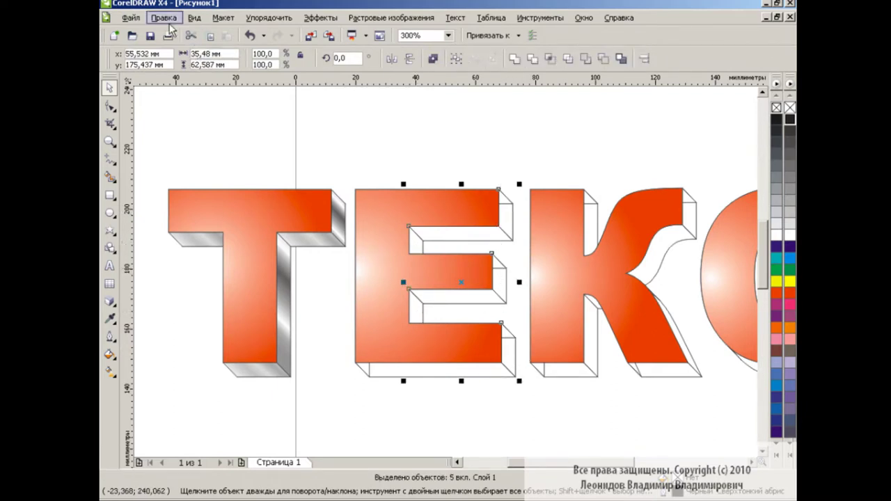
pyautogui.click(212, 209)
pyautogui.click(537, 277)
pyautogui.click(337, 222)
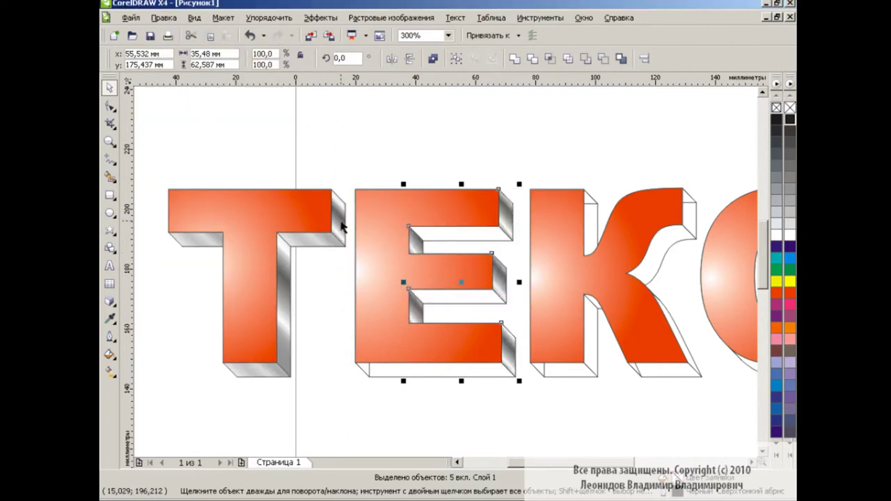
pyautogui.click(390, 392)
# Reapply the Т's metallic fill to the Е's bottom, middle and top extrusion faces
pyautogui.click(431, 370)
pyautogui.keyDown('shift'); pyautogui.click(453, 295); pyautogui.keyUp('shift')
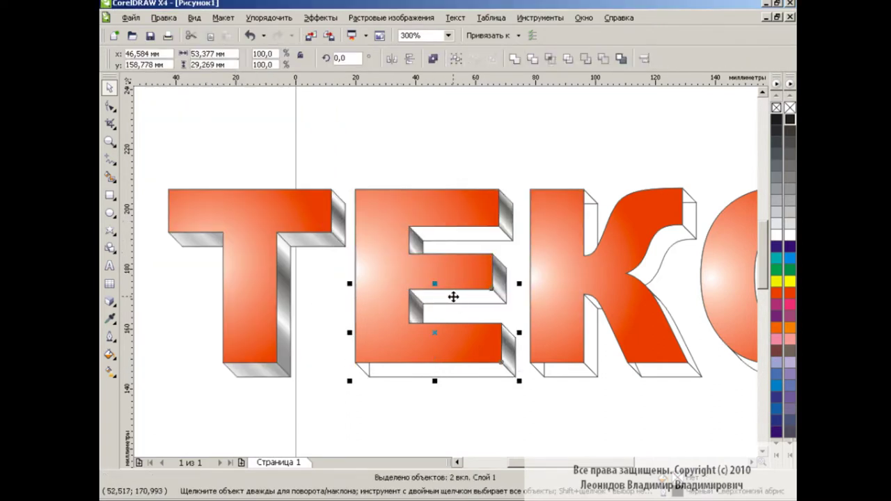
pyautogui.keyDown('shift'); pyautogui.click(461, 233); pyautogui.keyUp('shift')
pyautogui.click(164, 18)
pyautogui.click(212, 207)
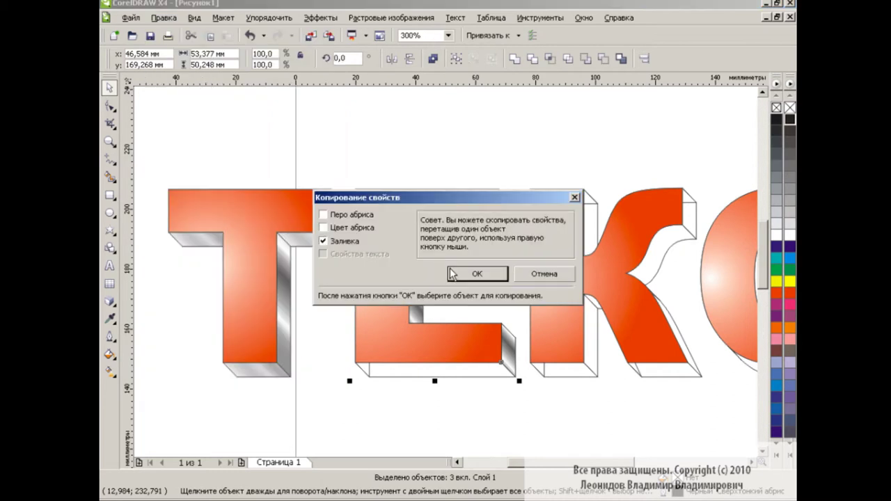
pyautogui.click(535, 274)
pyautogui.click(317, 243)
pyautogui.click(482, 407)
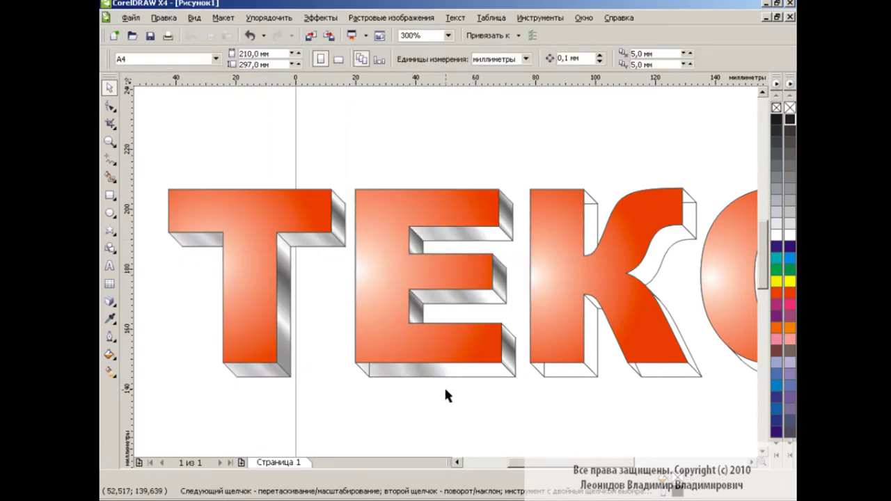
# Re-angle the metallic gradient on the Е's bottom extrusion face
pyautogui.click(369, 373)
pyautogui.click(414, 388)
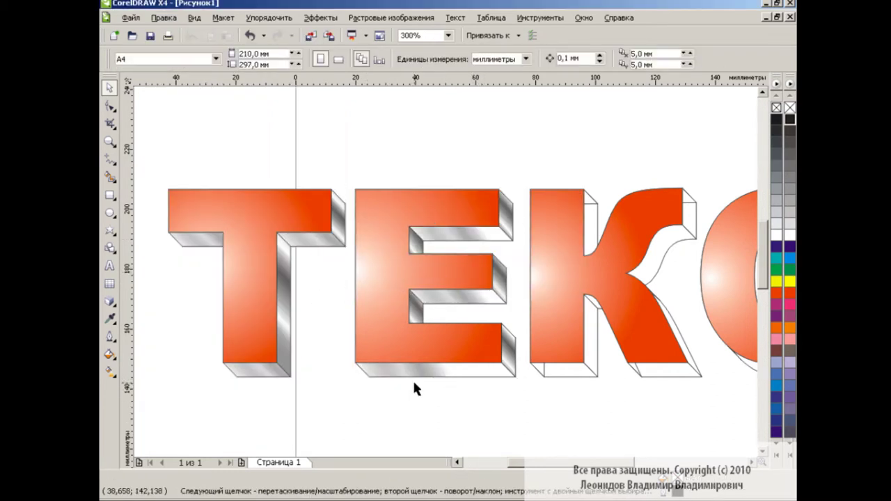
pyautogui.click(485, 374)
pyautogui.press('g')
pyautogui.moveTo(426, 333); pyautogui.dragTo(456, 288)
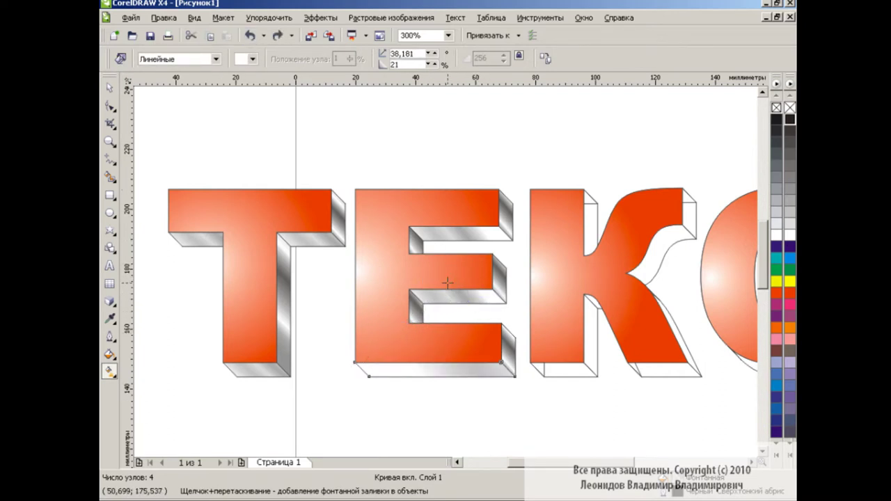
pyautogui.click(476, 428)
pyautogui.hscroll(3, 559, 470)
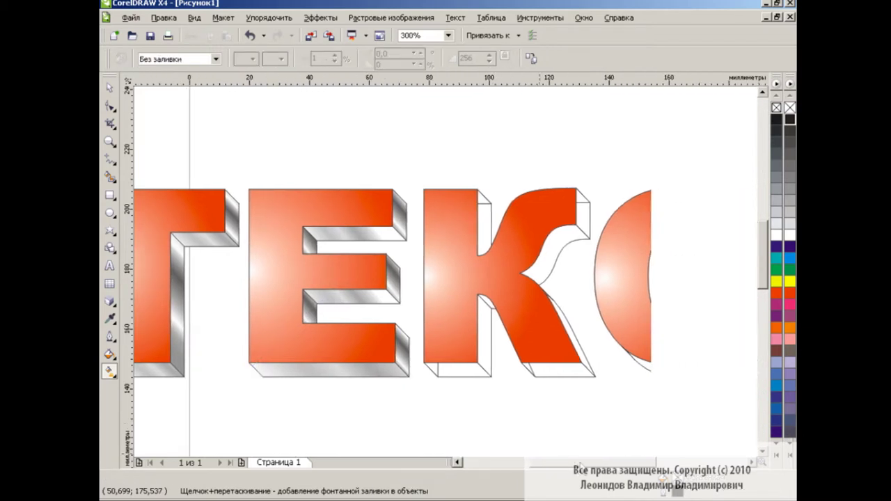
pyautogui.hscroll(3, 558, 470)
pyautogui.press('space')
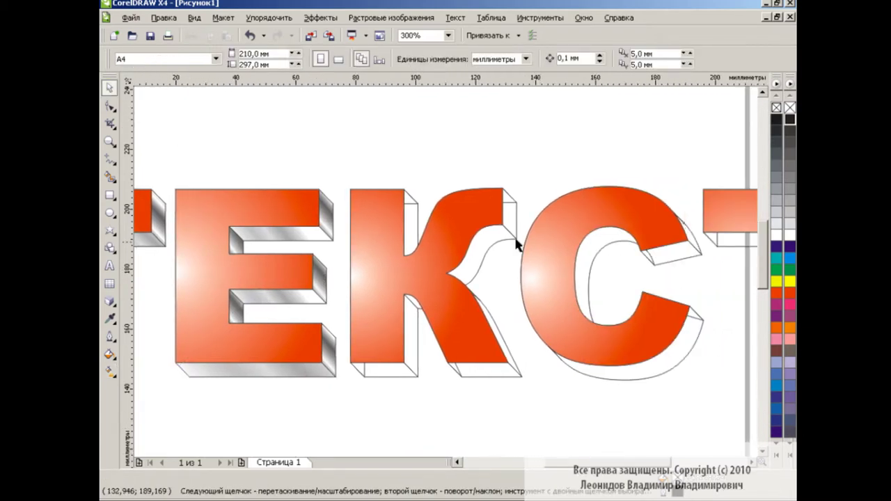
# Copy the Е's metallic fill onto the К's extrusion pieces
pyautogui.click(517, 245)
pyautogui.keyDown('shift'); pyautogui.click(415, 224); pyautogui.keyUp('shift')
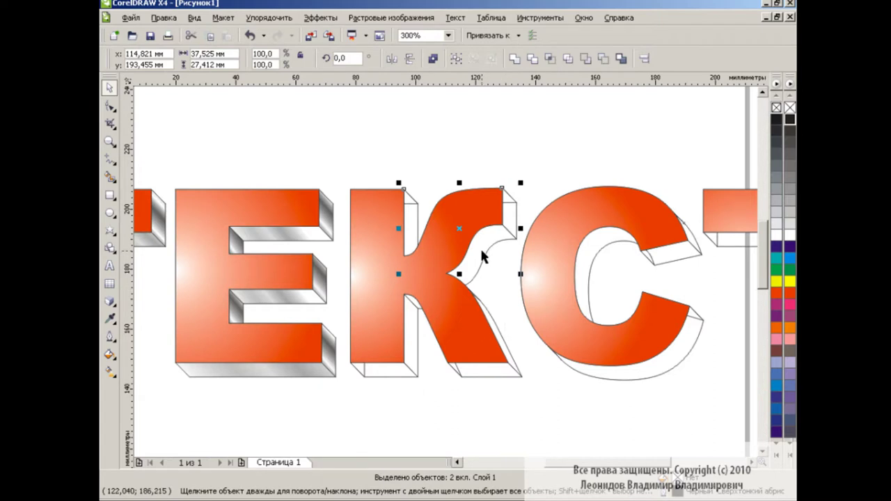
pyautogui.keyDown('shift'); pyautogui.click(410, 340); pyautogui.keyUp('shift')
pyautogui.keyDown('shift'); pyautogui.click(488, 343); pyautogui.keyUp('shift')
pyautogui.keyDown('shift'); pyautogui.click(506, 356); pyautogui.keyUp('shift')
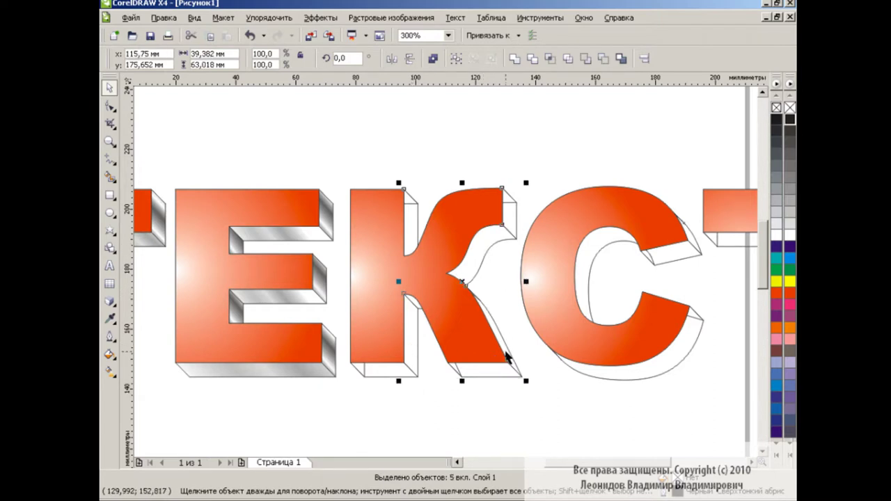
pyautogui.click(164, 17)
pyautogui.click(209, 192)
pyautogui.click(461, 273)
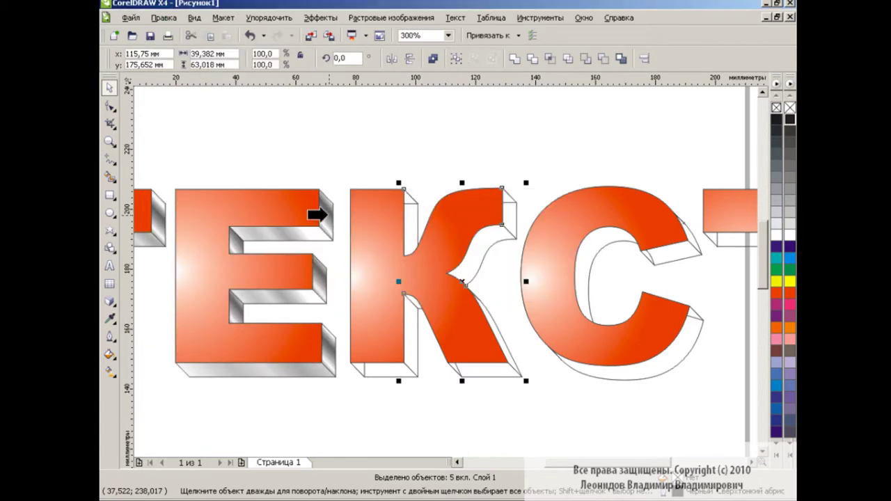
pyautogui.click(321, 213)
pyautogui.click(544, 152)
# Redirect the К's upper-arm gradient along its curve, adding a stop, and re-aim a lower piece's gradient
pyautogui.click(483, 250)
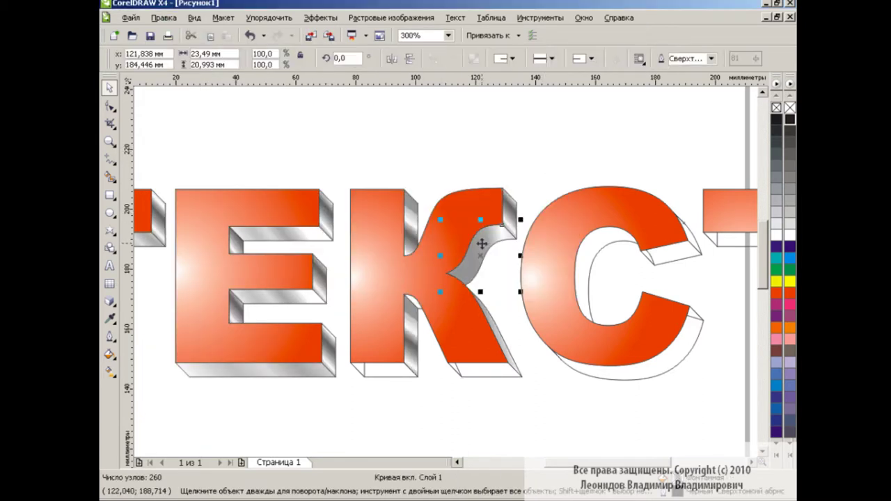
pyautogui.press('g')
pyautogui.doubleClick(615, 260)
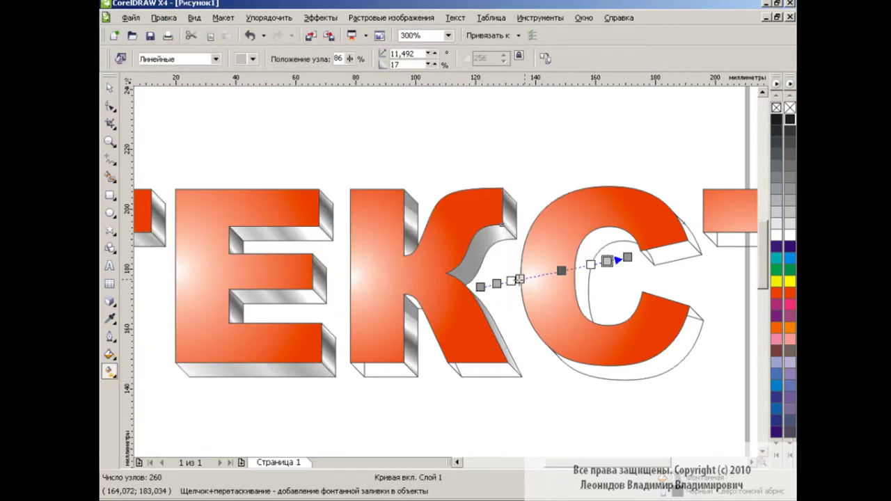
pyautogui.moveTo(455, 286); pyautogui.dragTo(501, 222)
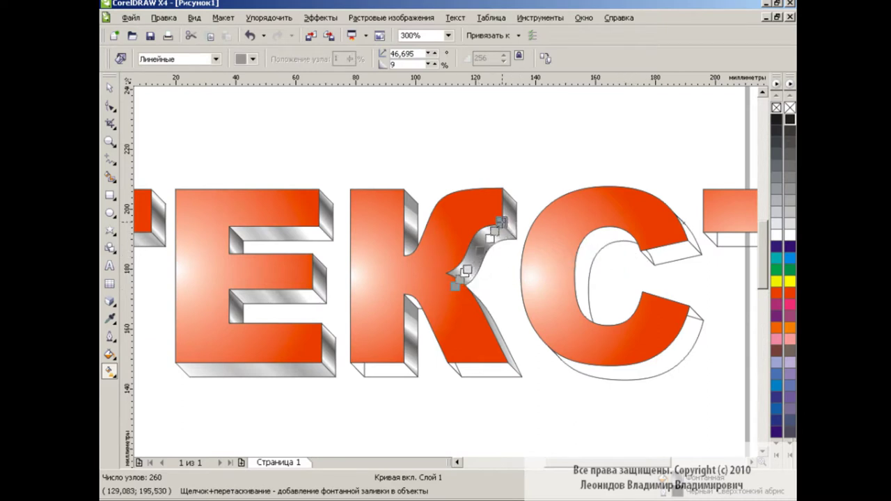
pyautogui.click(514, 360)
pyautogui.moveTo(618, 339); pyautogui.dragTo(524, 328)
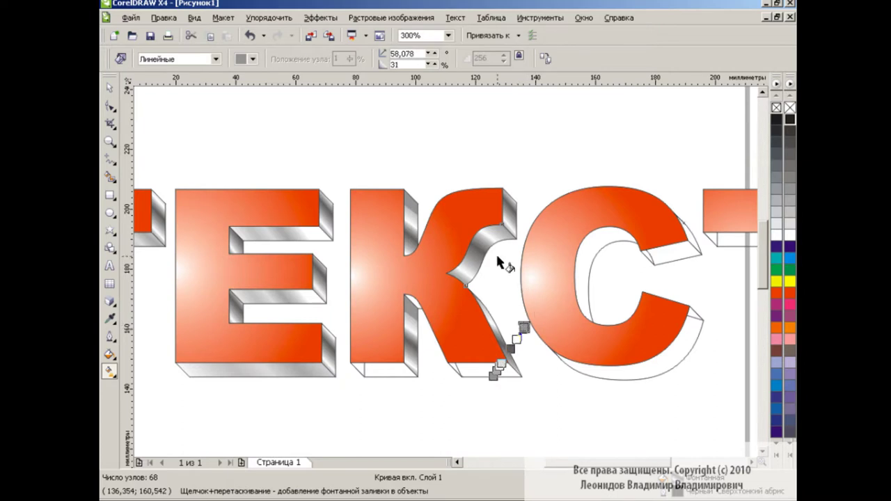
pyautogui.click(108, 88)
# Copy the К arm's metallic fill onto the К's lower extrusion pieces
pyautogui.click(416, 307)
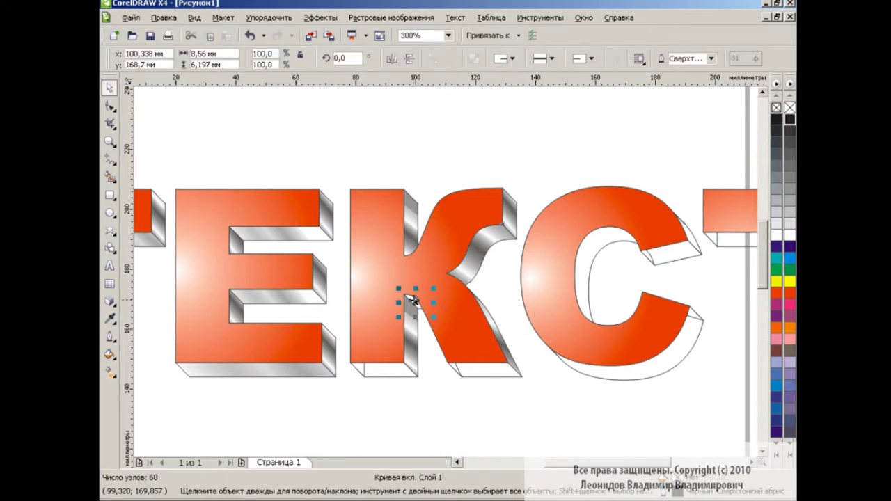
pyautogui.keyDown('shift'); pyautogui.click(400, 378); pyautogui.keyUp('shift')
pyautogui.click(164, 17)
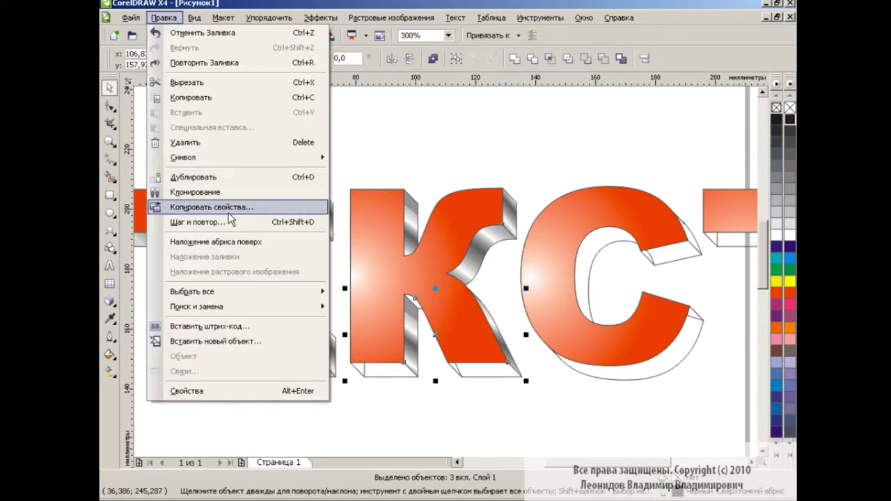
pyautogui.click(223, 206)
pyautogui.click(285, 370)
pyautogui.click(472, 401)
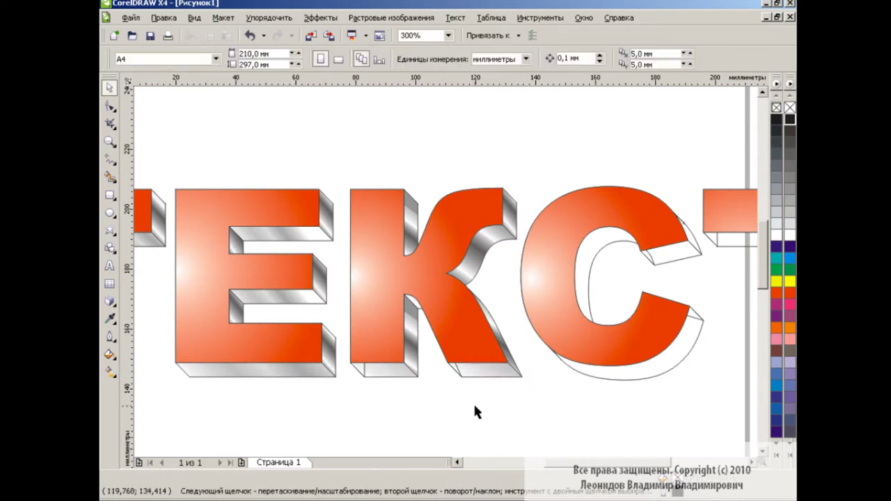
pyautogui.click(453, 371)
pyautogui.press('Escape')
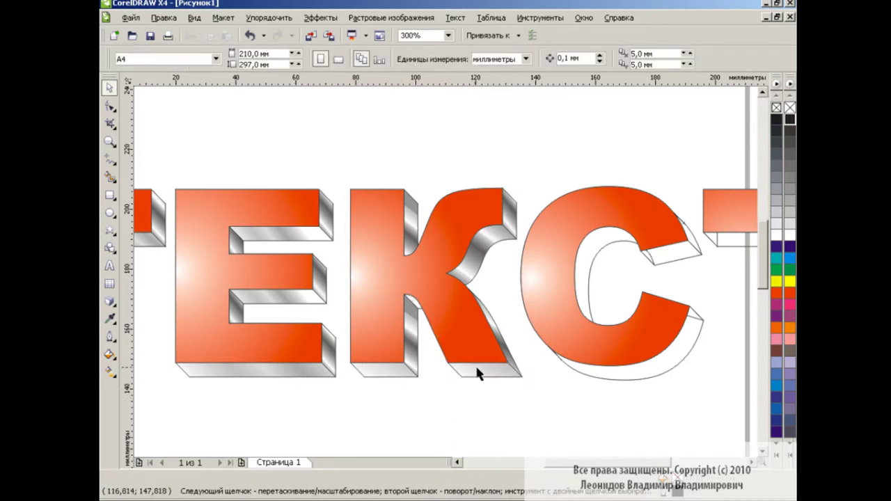
# Redraw the metallic gradient on the К's lower side face
pyautogui.click(412, 306)
pyautogui.click(109, 372)
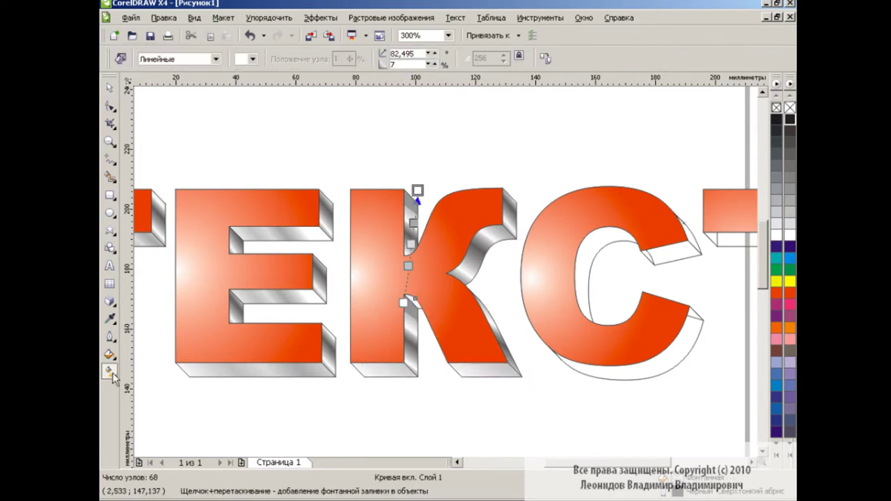
pyautogui.moveTo(417, 190); pyautogui.dragTo(417, 285)
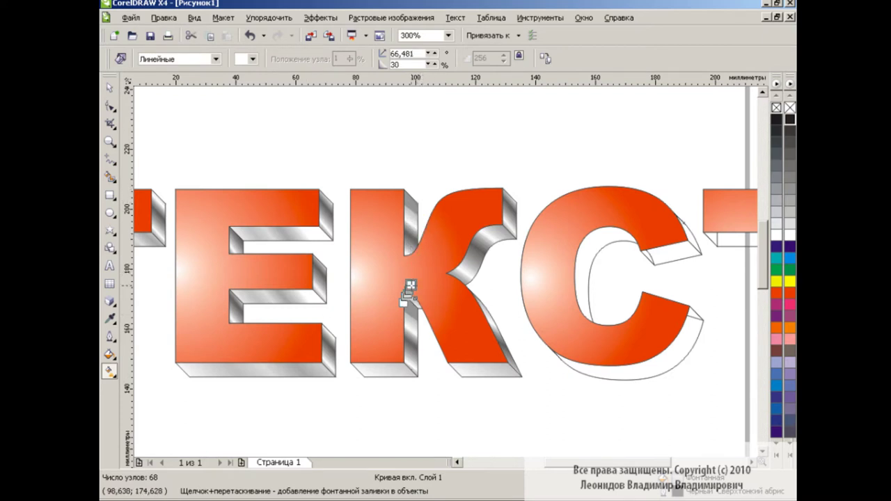
pyautogui.moveTo(515, 356); pyautogui.dragTo(350, 369)
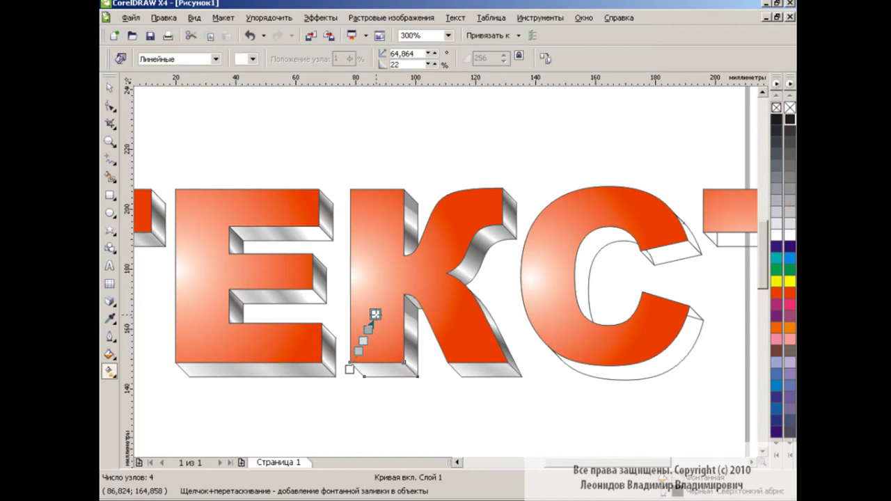
pyautogui.press('space')
# Stretch the К stem extrusion's gradient up and to the right
pyautogui.click(495, 409)
pyautogui.click(412, 213)
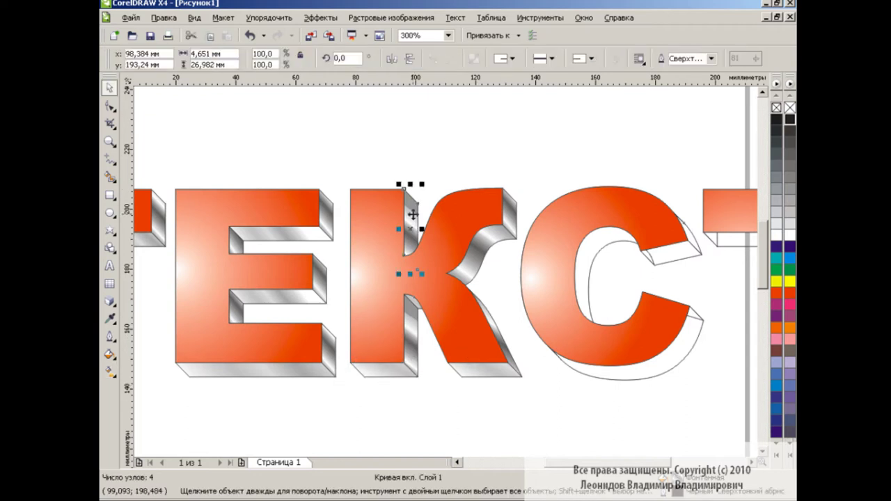
pyautogui.press('space')
pyautogui.moveTo(440, 229); pyautogui.dragTo(455, 211)
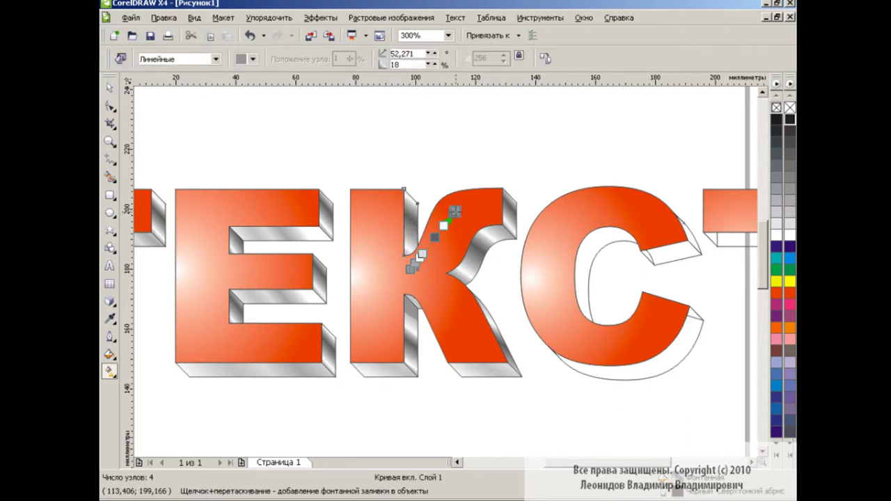
pyautogui.press('space')
pyautogui.press('Escape')
# Copy the К's metallic extrusion fill onto the С's small top pieces
pyautogui.hscroll(5, 485, 259)
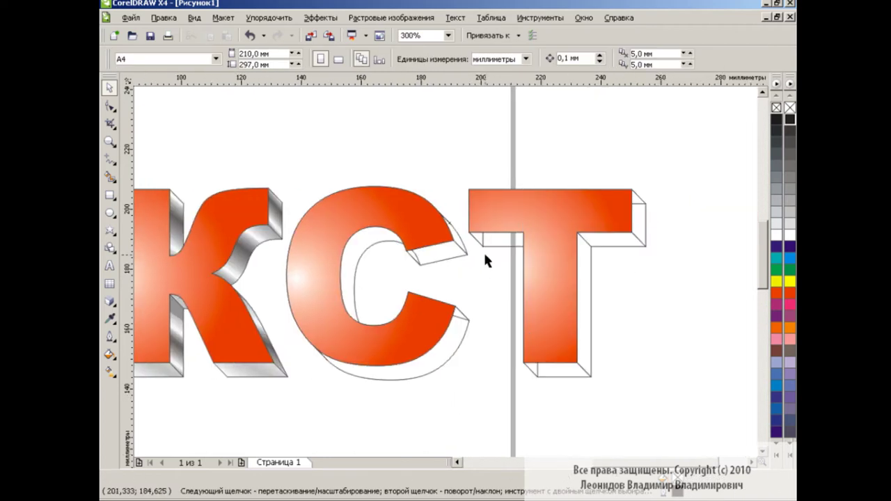
pyautogui.click(446, 255)
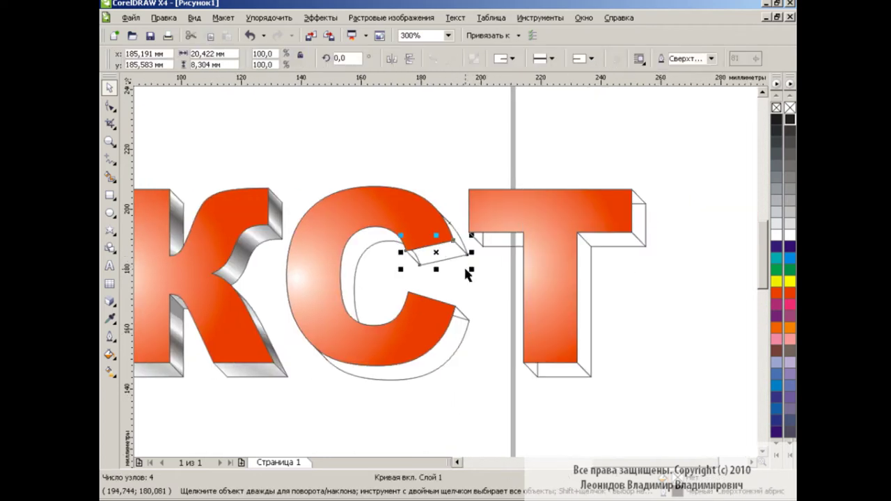
pyautogui.keyDown('shift'); pyautogui.click(348, 259); pyautogui.keyUp('shift')
pyautogui.click(163, 17)
pyautogui.click(227, 207)
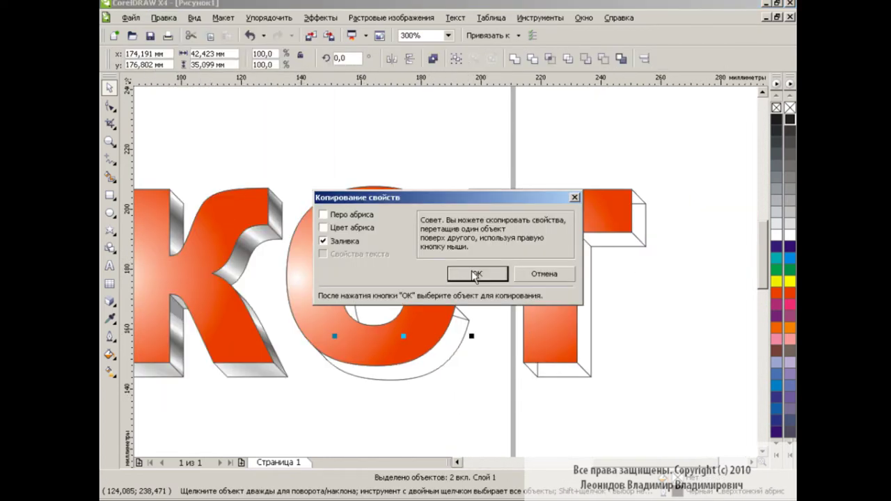
pyautogui.click(513, 274)
pyautogui.click(249, 243)
pyautogui.click(465, 376)
# Apply the К's metallic fill to the С's upper extrusion piece
pyautogui.click(443, 357)
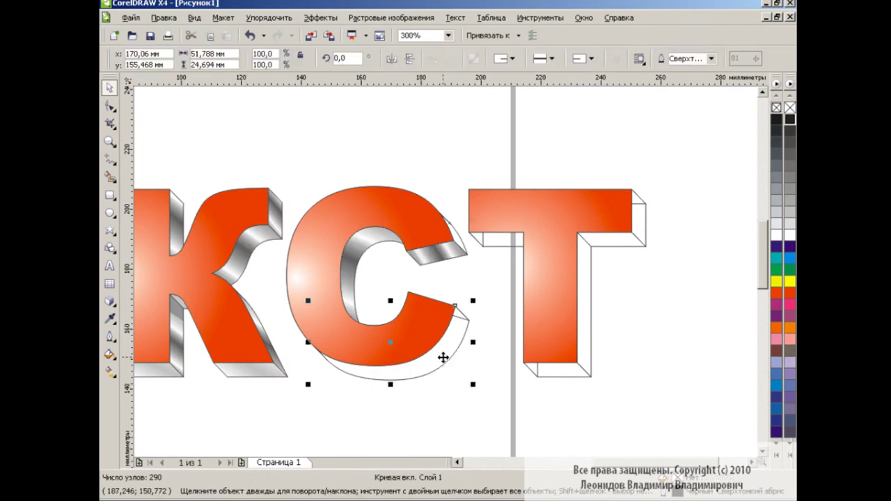
pyautogui.click(459, 240)
pyautogui.click(163, 17)
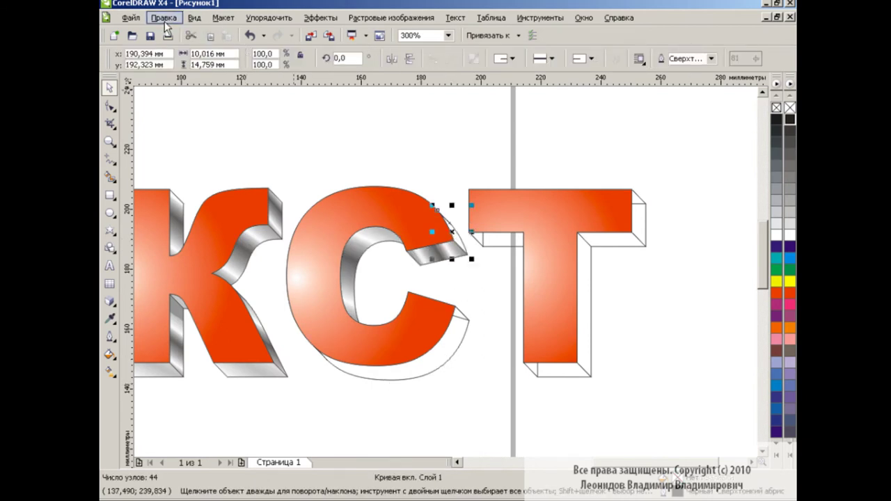
pyautogui.click(227, 208)
pyautogui.click(476, 273)
pyautogui.click(275, 209)
pyautogui.click(471, 383)
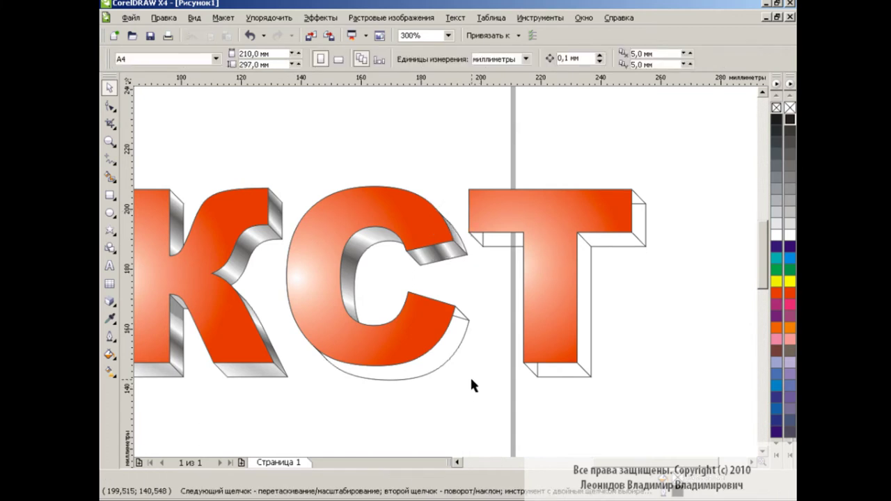
pyautogui.click(446, 351)
# Copy the К's metallic fill onto the С's curved lower extrusion edge
pyautogui.click(164, 17)
pyautogui.click(227, 208)
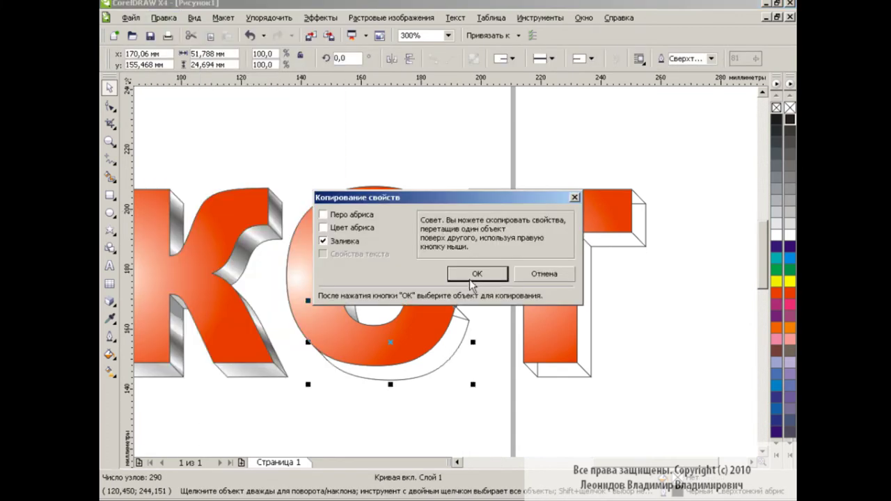
pyautogui.click(533, 274)
pyautogui.click(257, 377)
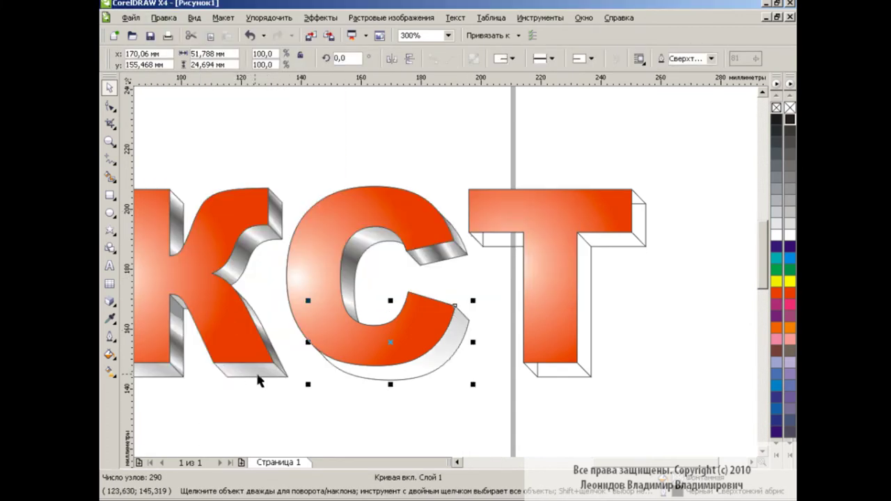
pyautogui.click(163, 17)
pyautogui.click(228, 208)
pyautogui.click(459, 279)
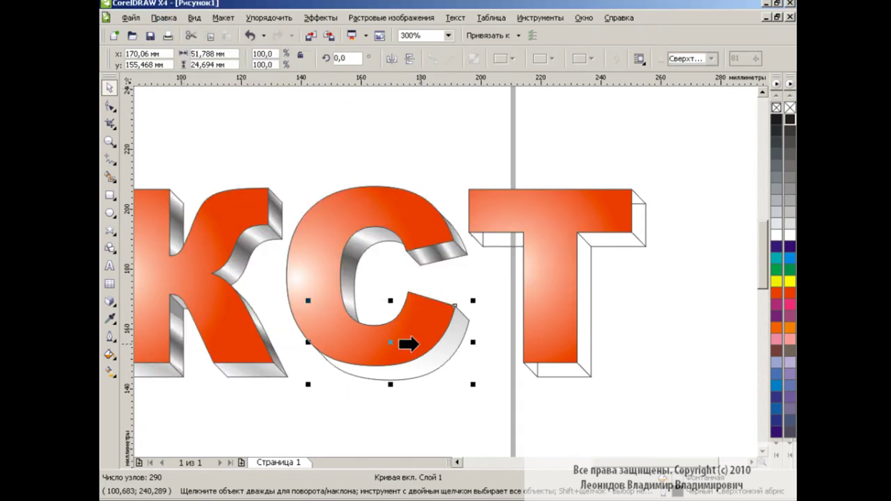
pyautogui.click(238, 270)
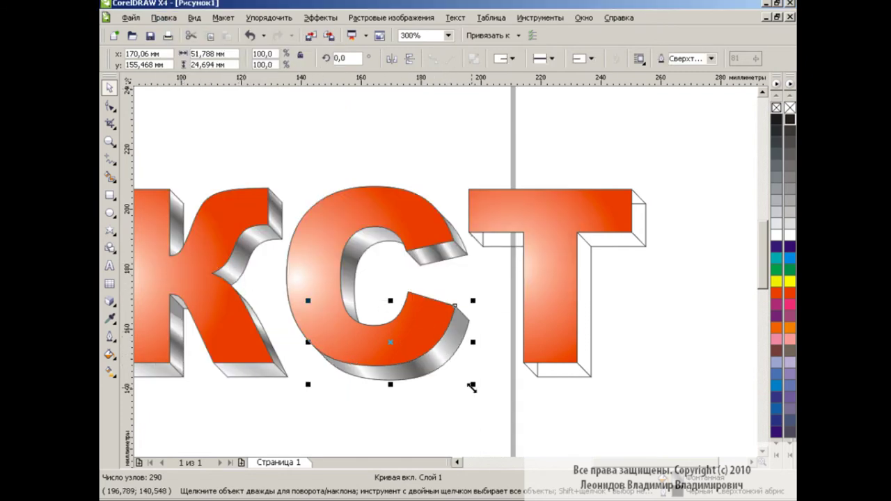
pyautogui.click(491, 412)
pyautogui.click(276, 218)
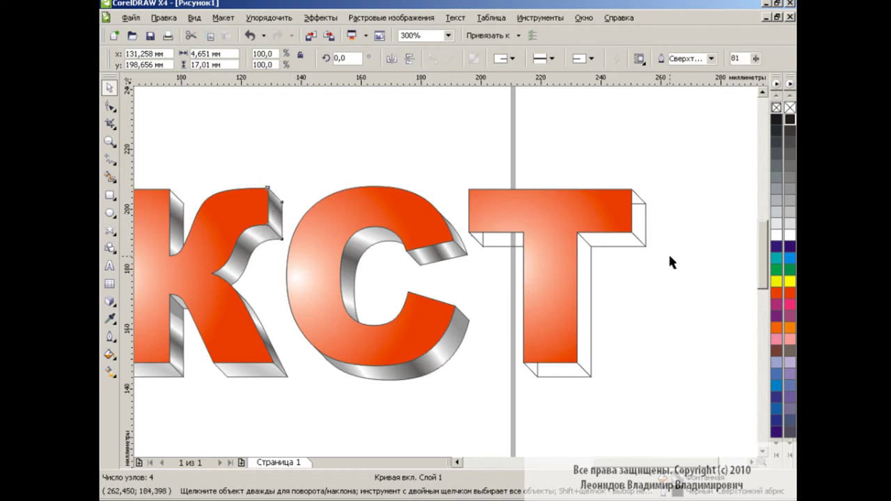
# Copy the K's extrusion fill onto the T's top-right piece and stem side face
pyautogui.click(664, 248)
pyautogui.click(640, 215)
pyautogui.click(660, 229)
pyautogui.click(639, 221)
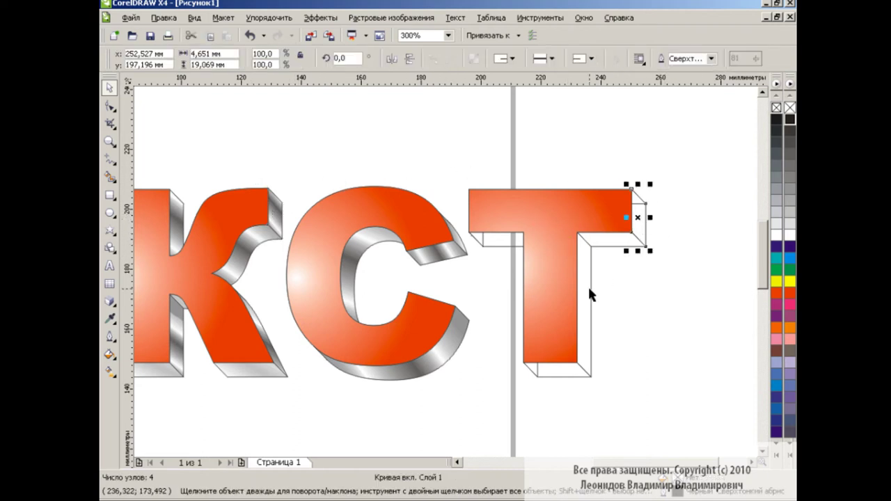
pyautogui.keyDown('shift'); pyautogui.click(588, 284); pyautogui.keyUp('shift')
pyautogui.click(178, 21)
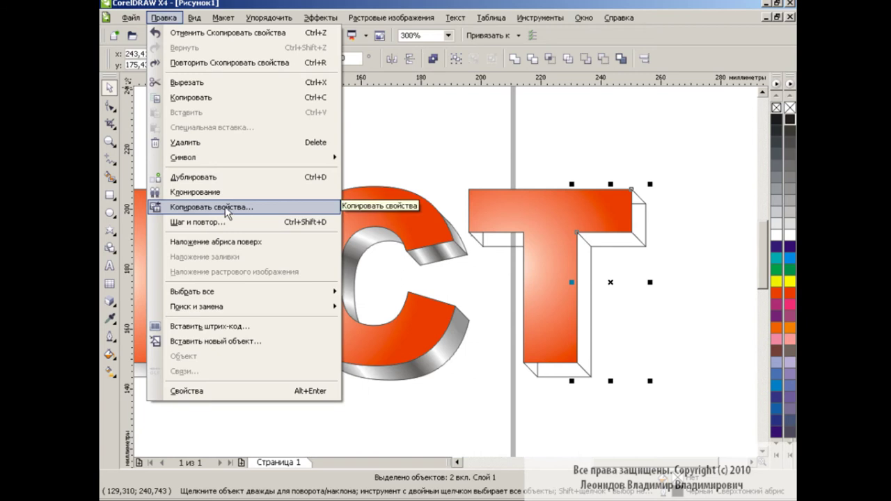
pyautogui.click(225, 208)
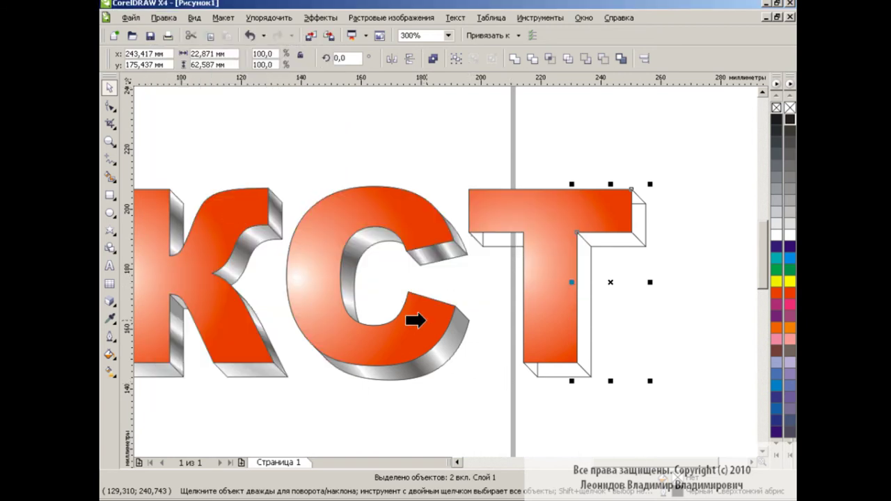
pyautogui.click(277, 221)
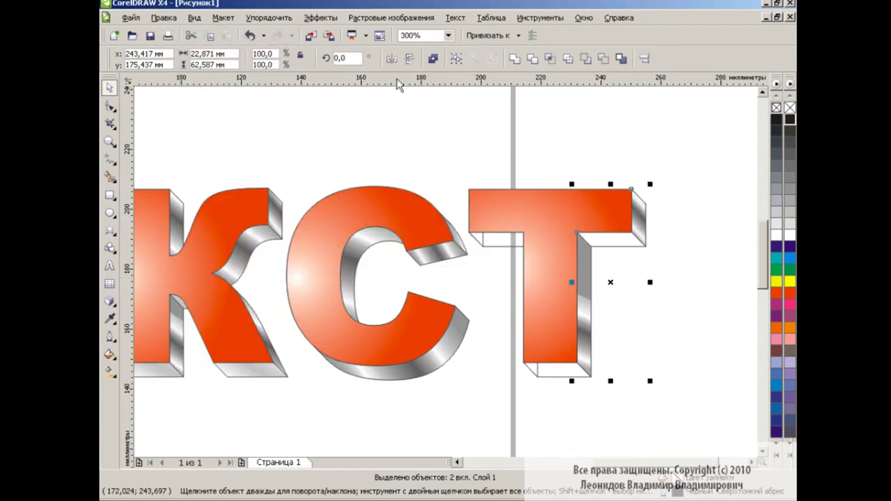
# At 400% zoom, redraw linear gradients across the T's top-right face and stem, edge pad 28
pyautogui.click(447, 35)
pyautogui.click(433, 142)
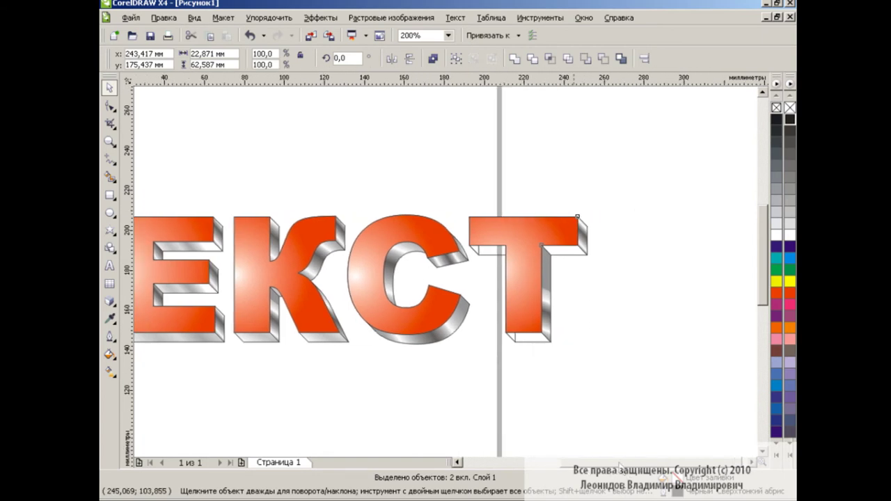
pyautogui.click(448, 34)
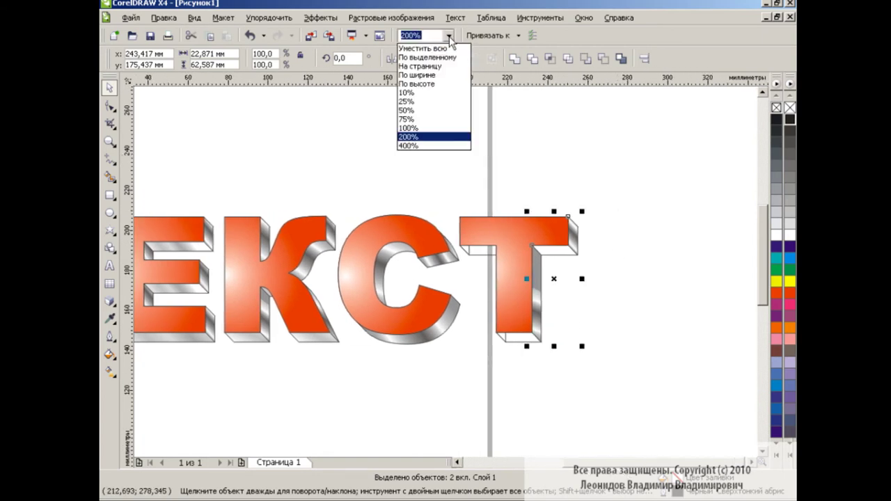
pyautogui.click(431, 147)
pyautogui.click(732, 295)
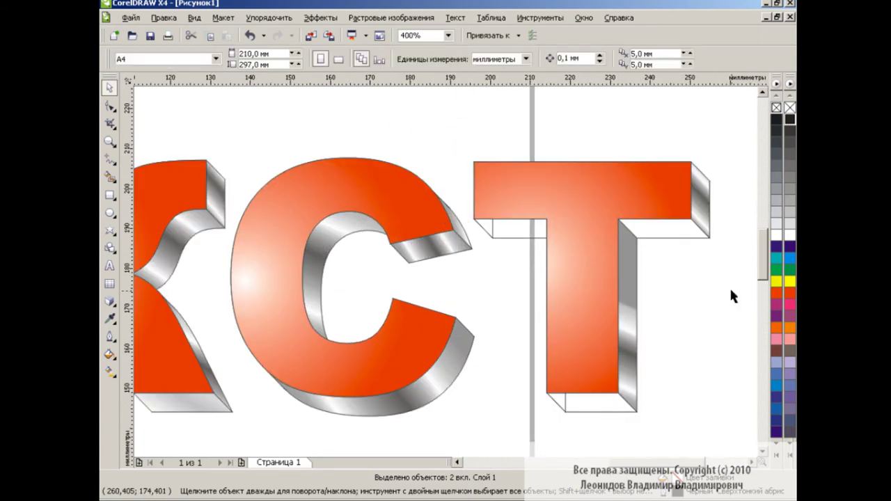
pyautogui.click(700, 199)
pyautogui.click(109, 371)
pyautogui.moveTo(700, 236); pyautogui.dragTo(751, 188)
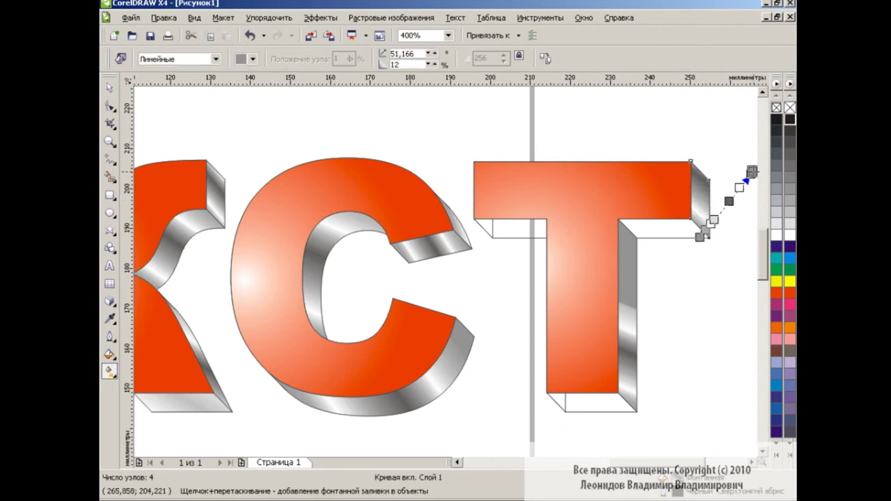
pyautogui.moveTo(627, 411)
pyautogui.mouseDown()
pyautogui.moveTo(729, 287)
pyautogui.moveTo(742, 302)
pyautogui.mouseUp()
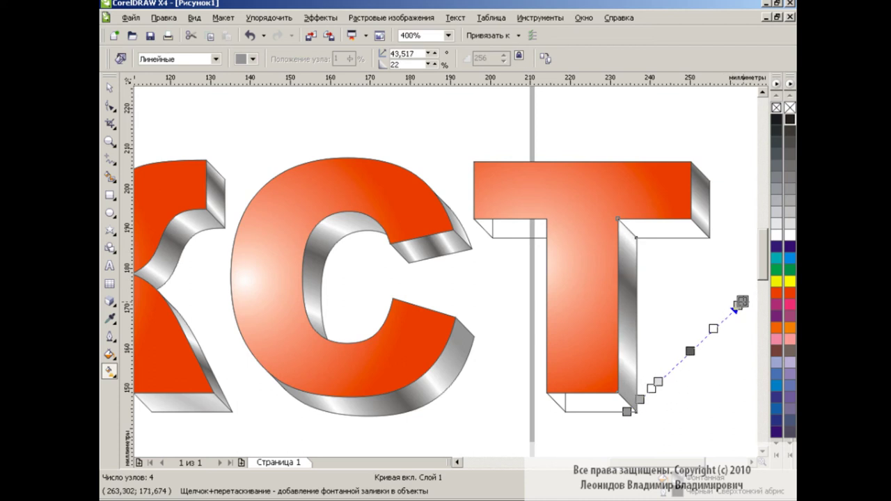
pyautogui.doubleClick(396, 64)
pyautogui.press('Return')
# Copy only the metallic fill onto the T's stem bottom and remaining white faces
pyautogui.click(109, 87)
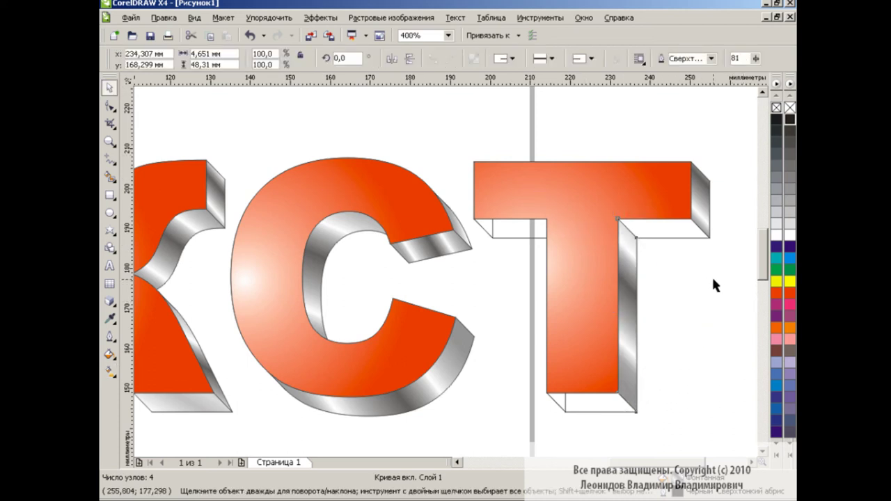
pyautogui.click(559, 406)
pyautogui.click(521, 229)
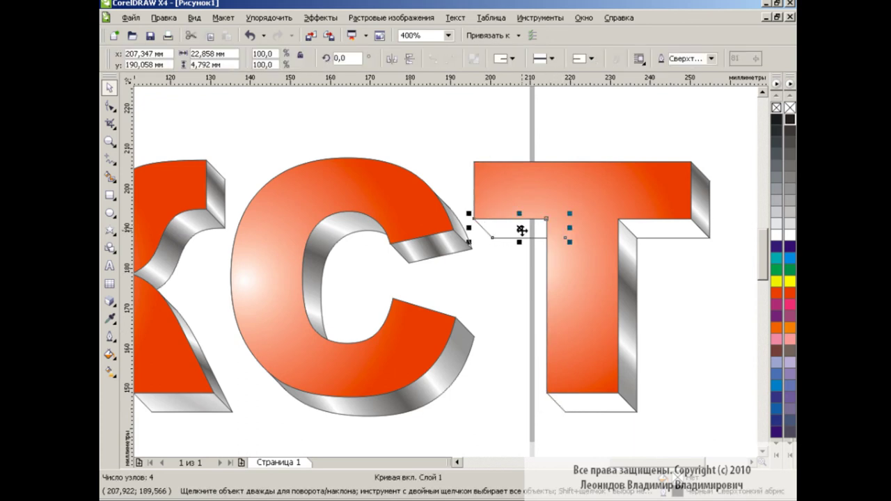
pyautogui.click(593, 405)
pyautogui.click(163, 17)
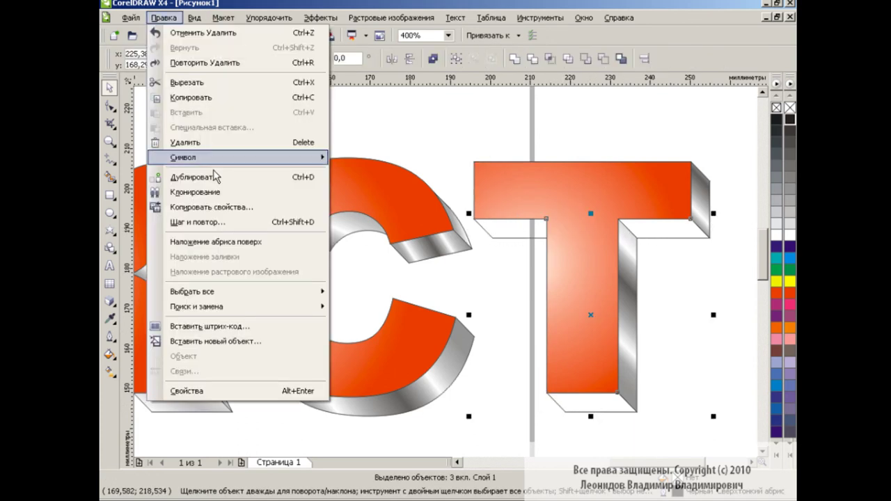
pyautogui.click(211, 207)
pyautogui.click(478, 272)
pyautogui.click(209, 401)
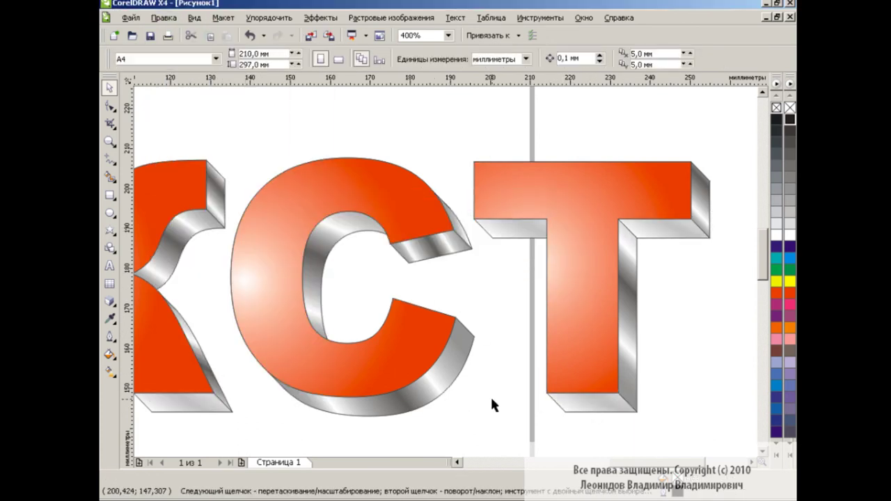
# At 100% zoom, group all 47 pieces of the ТЕКСТ artwork together
pyautogui.click(448, 35)
pyautogui.click(438, 130)
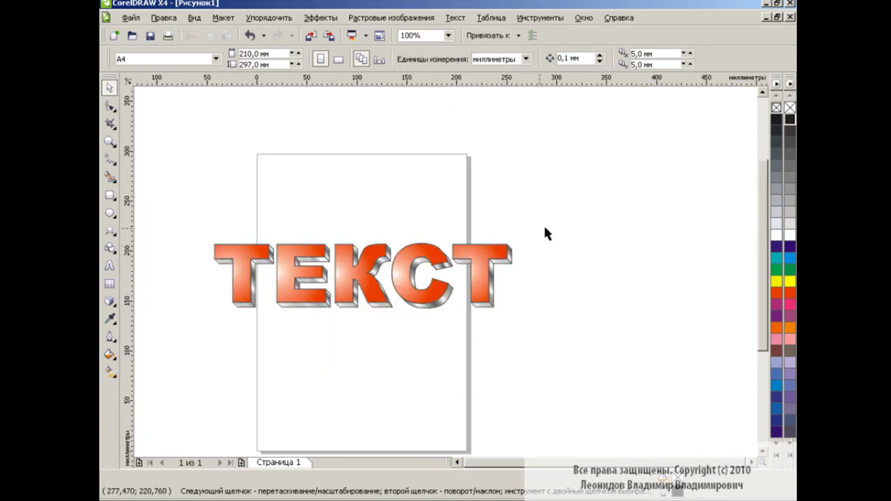
pyautogui.moveTo(577, 218); pyautogui.dragTo(179, 345)
pyautogui.click(459, 462)
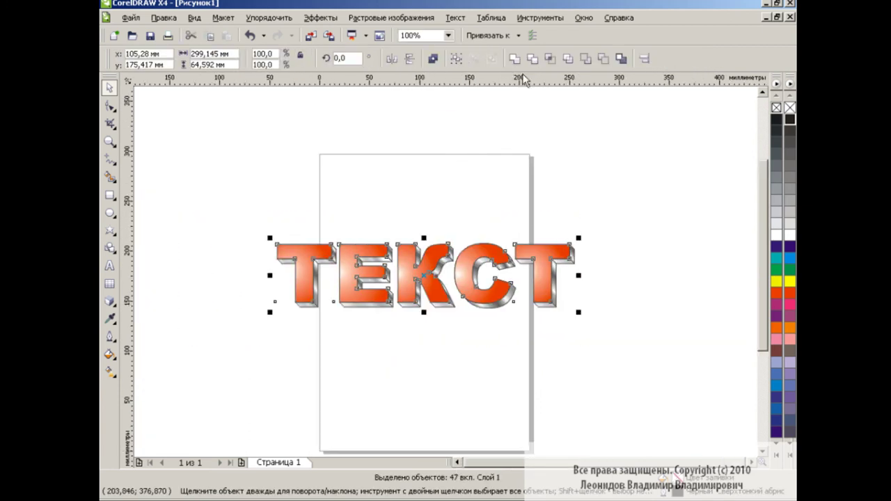
pyautogui.click(456, 59)
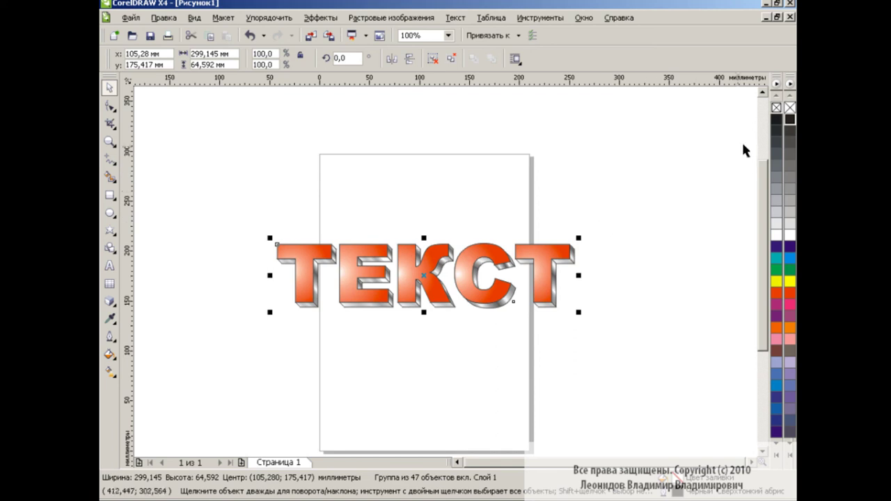
pyautogui.click(662, 277)
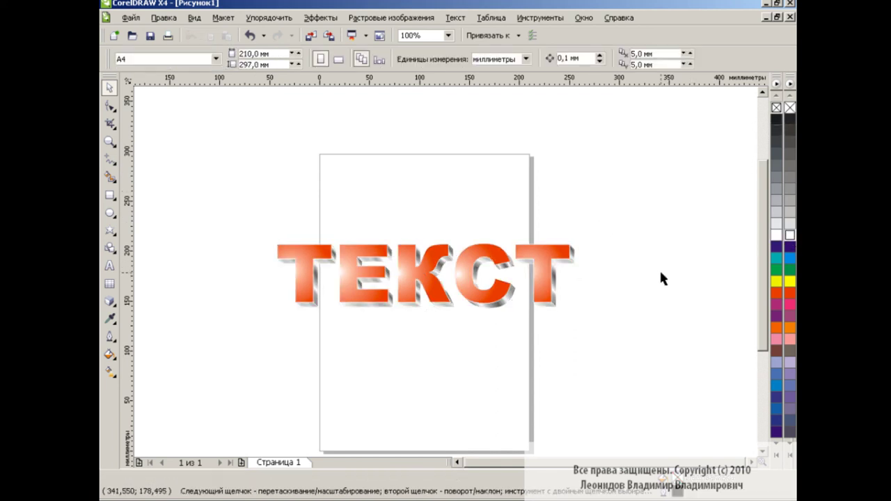
# Draw a black rectangle around the word and send it behind the letters
pyautogui.press('F6')
pyautogui.moveTo(236, 184); pyautogui.dragTo(633, 377)
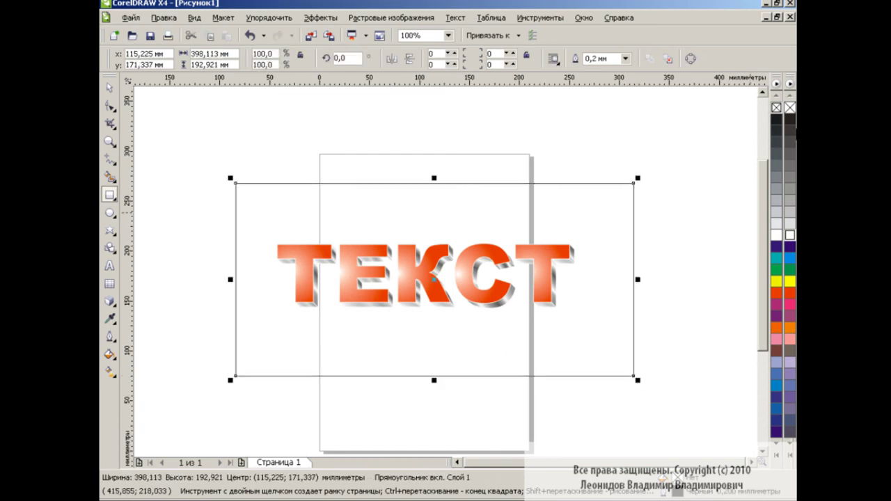
pyautogui.click(791, 120)
pyautogui.hotkey('shift', 'pagedown')
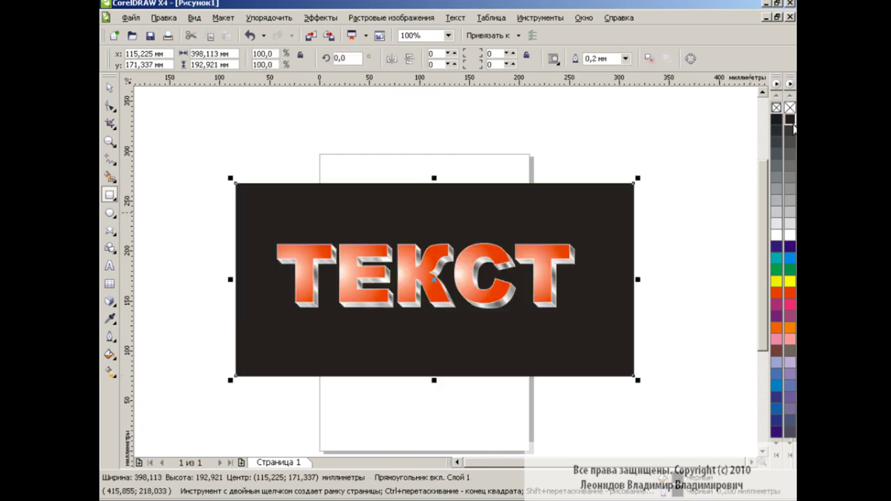
pyautogui.press('space')
pyautogui.click(654, 251)
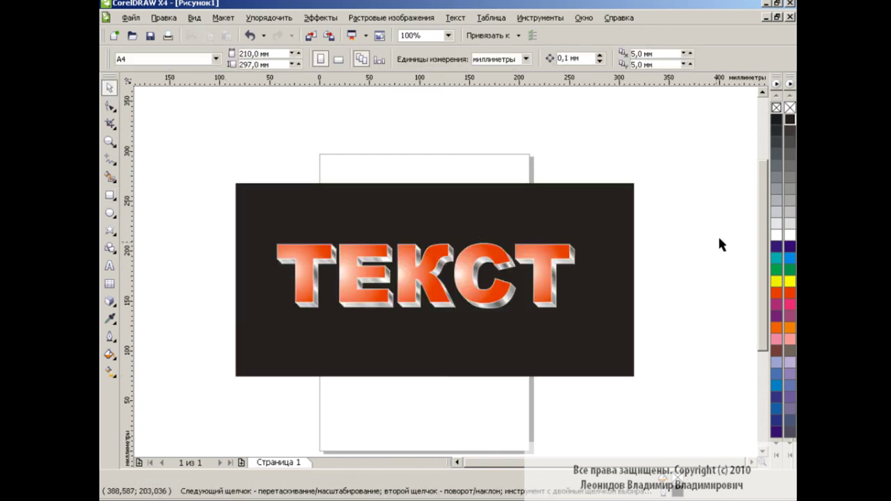
pyautogui.moveTo(764, 182); pyautogui.dragTo(747, 199)
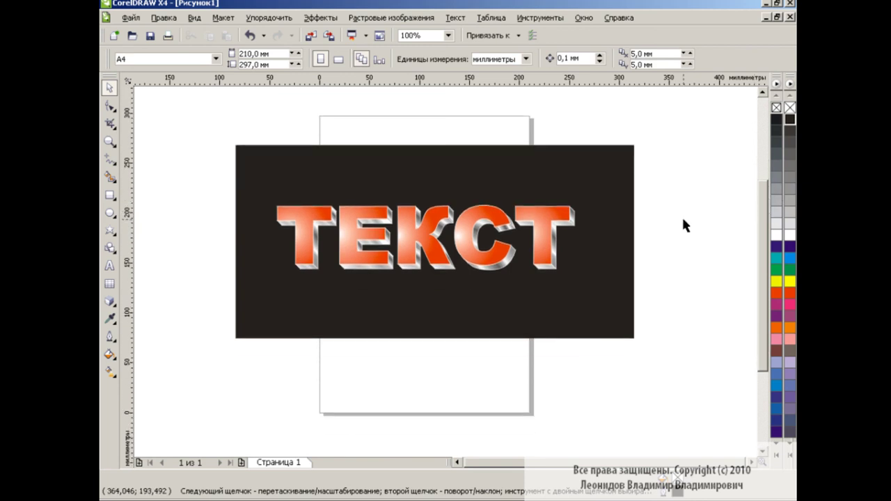